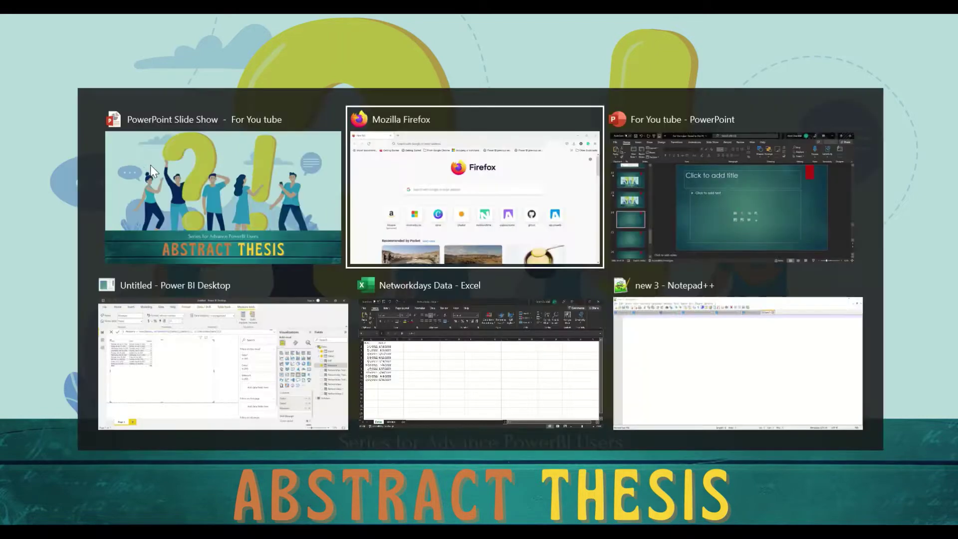
- Search the web for 'azure free tier' and open the Free Services | Microsoft Azure page
left_click(205, 64)
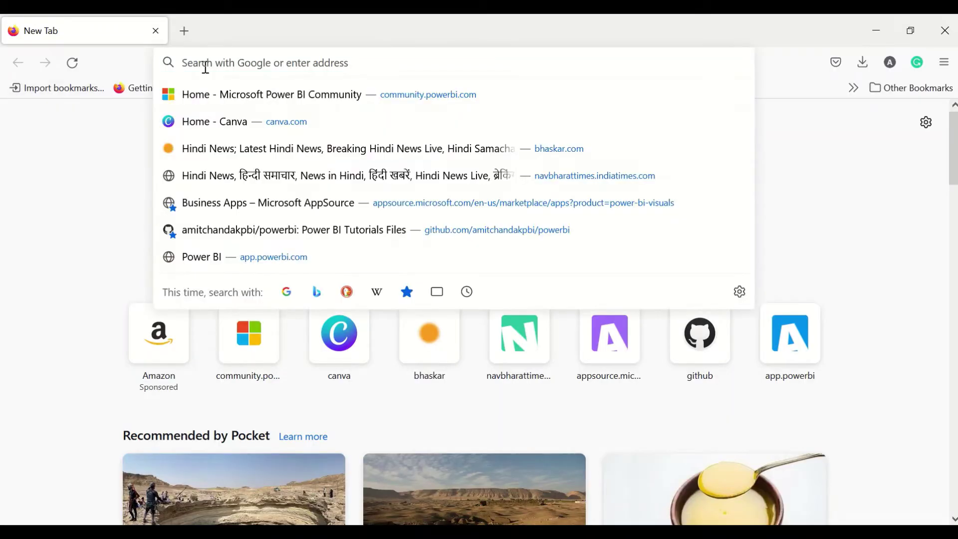
type("azure")
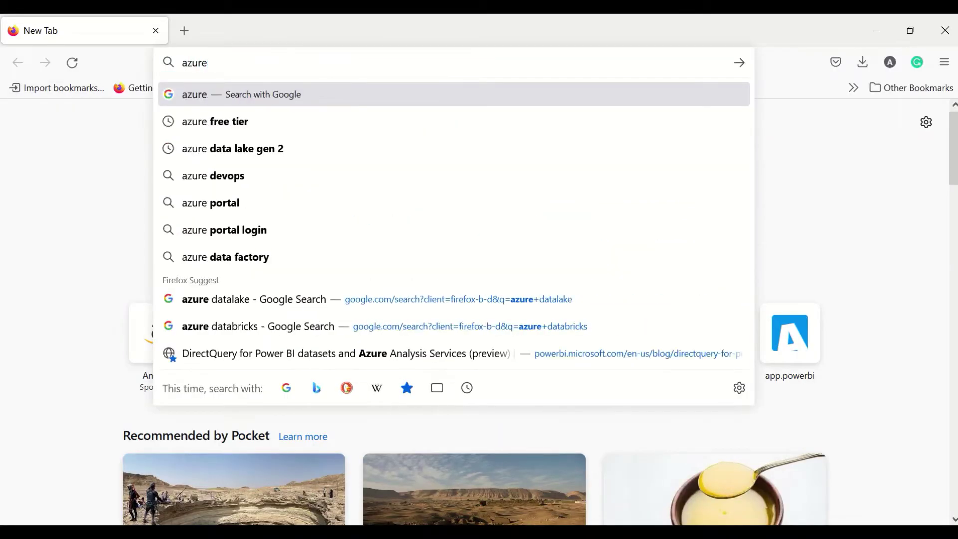
left_click(270, 122)
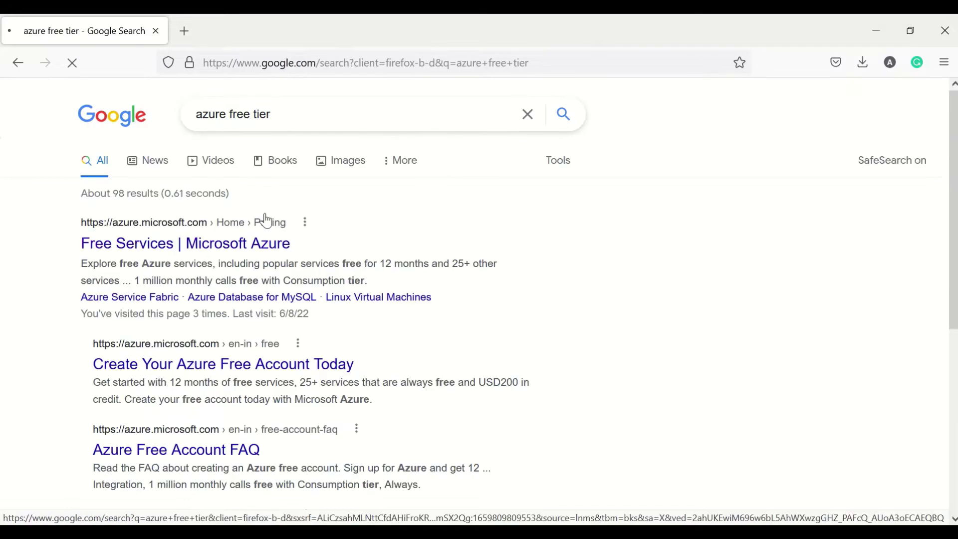
left_click(205, 245)
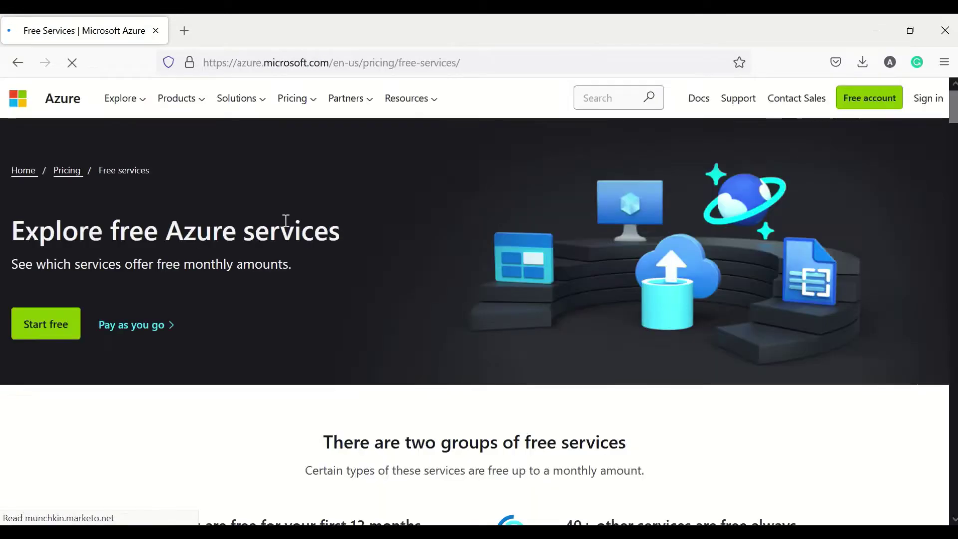
- Scroll through the free service cards, highlighting the $200 credit amount along the way
scroll(285, 219, "down", 3)
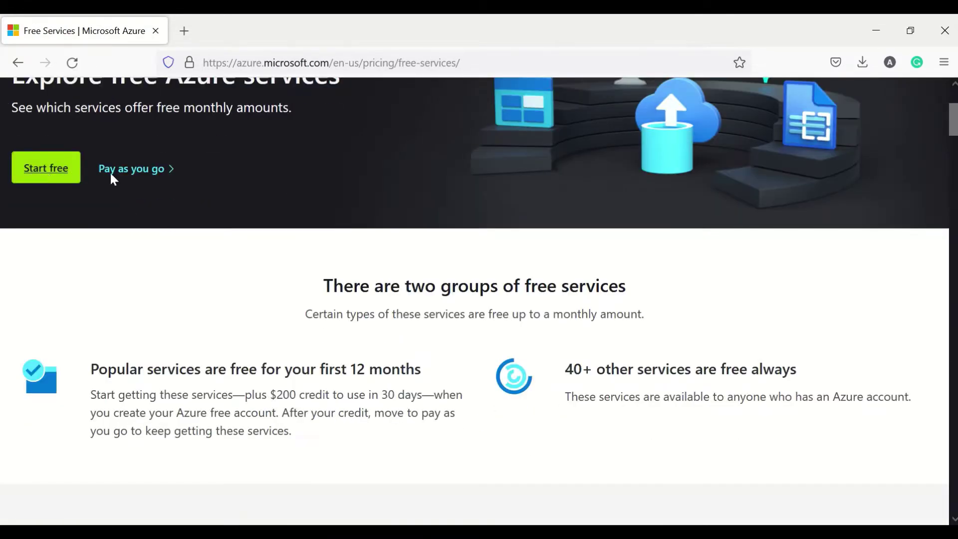
scroll(228, 195, "down", 3)
scroll(129, 160, "down", 2)
scroll(187, 180, "down", 1)
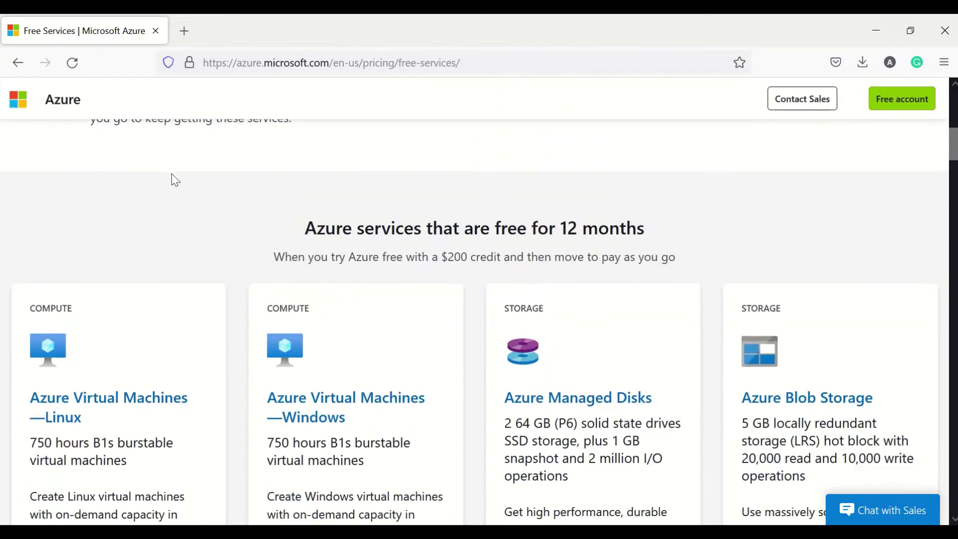
scroll(568, 212, "up", 3)
scroll(569, 212, "down", 3)
scroll(483, 237, "down", 2)
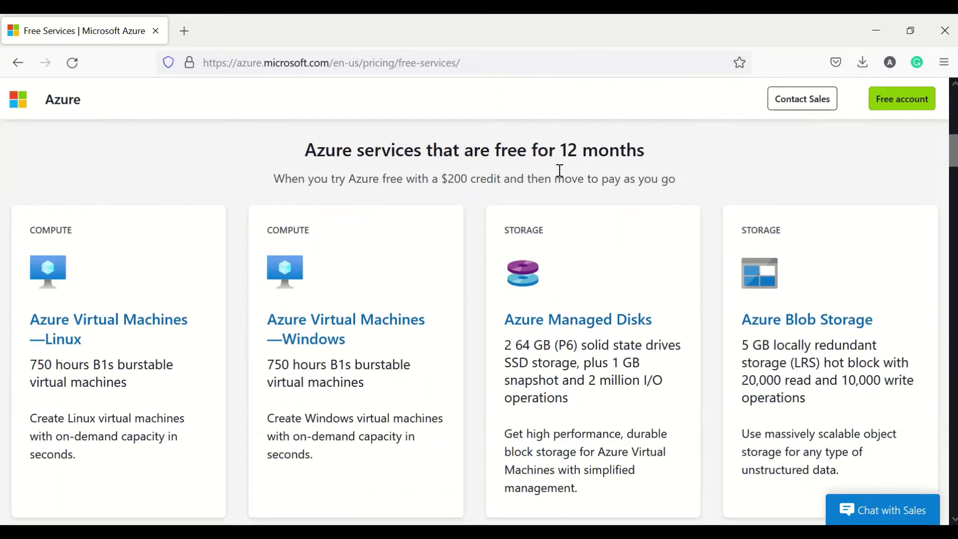
scroll(584, 172, "down", 3)
scroll(574, 176, "up", 3)
left_click_drag(444, 178, 498, 178)
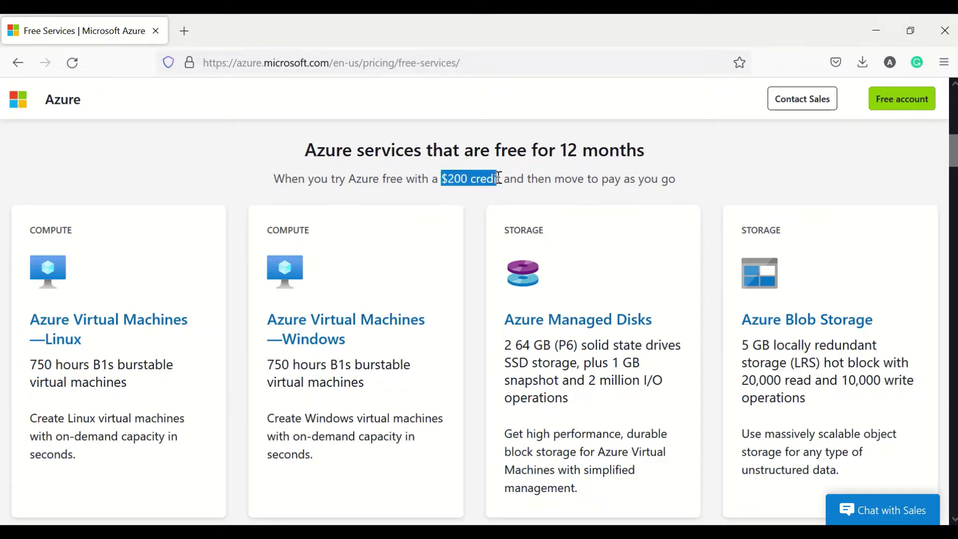
scroll(499, 180, "down", 8)
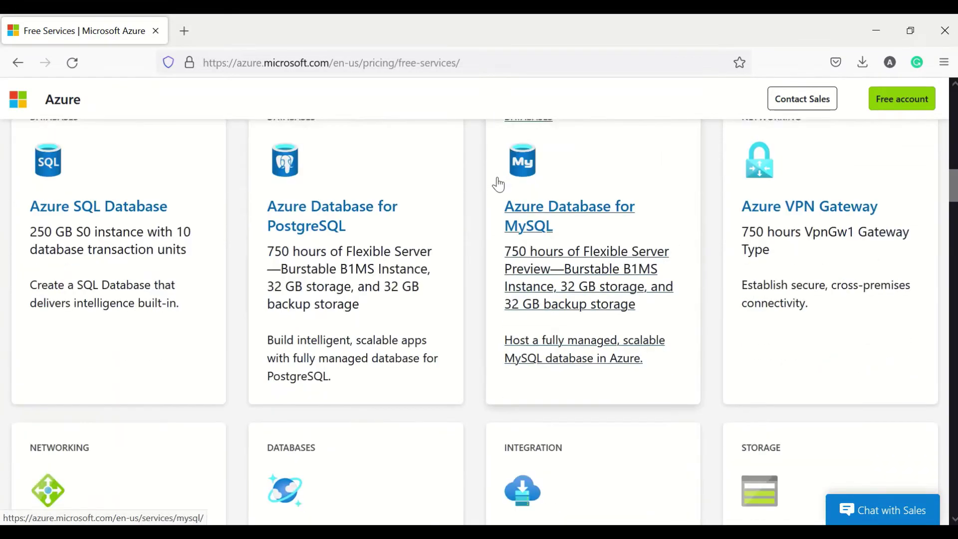
scroll(499, 184, "down", 12)
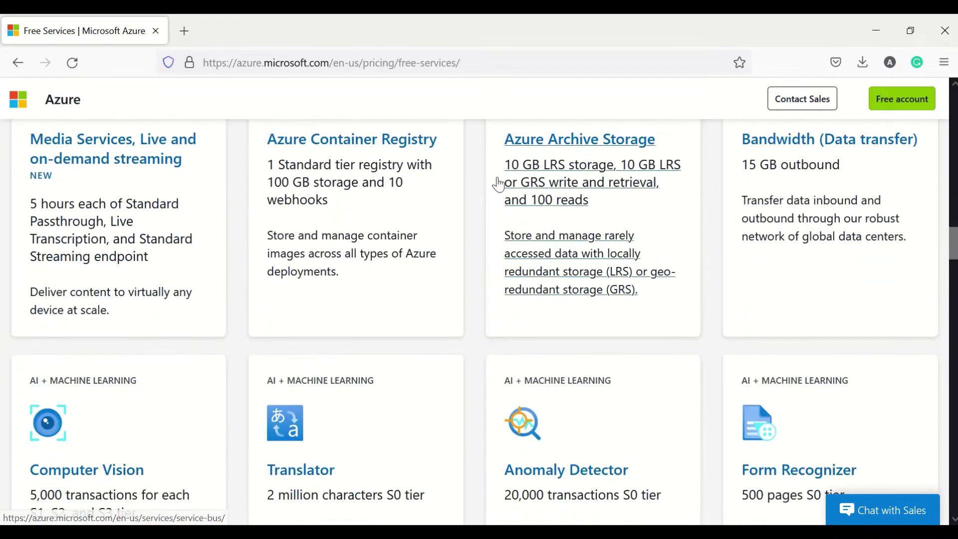
scroll(499, 184, "down", 11)
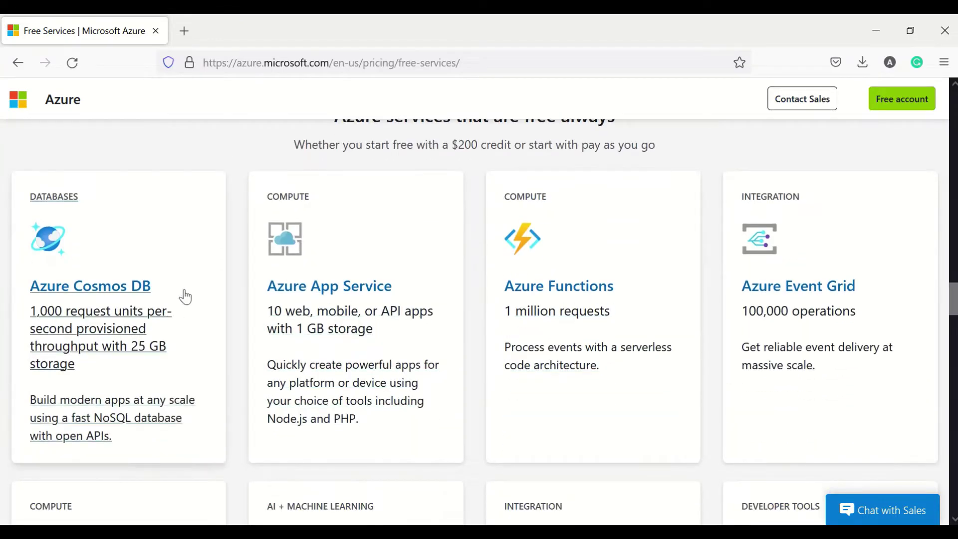
scroll(361, 265, "down", 3)
scroll(363, 266, "up", 4)
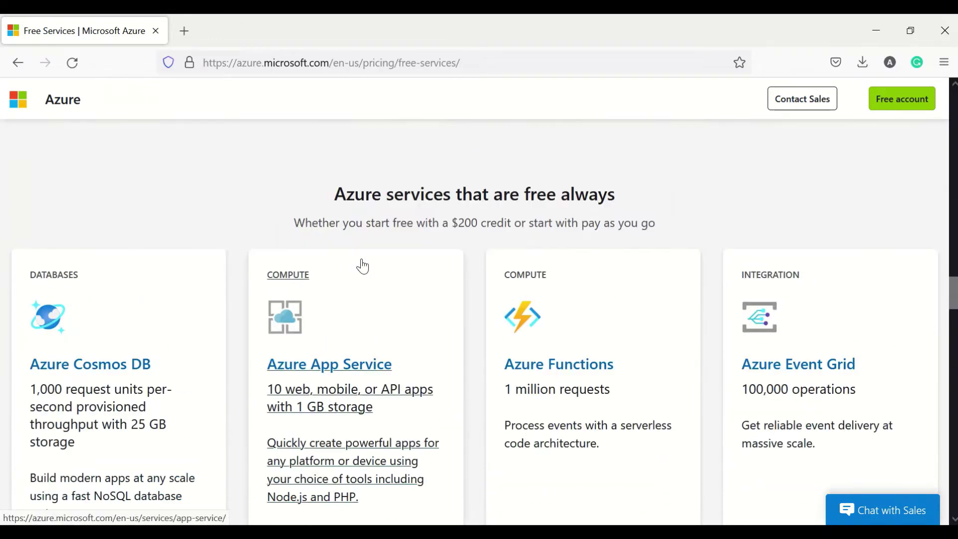
scroll(605, 197, "down", 3)
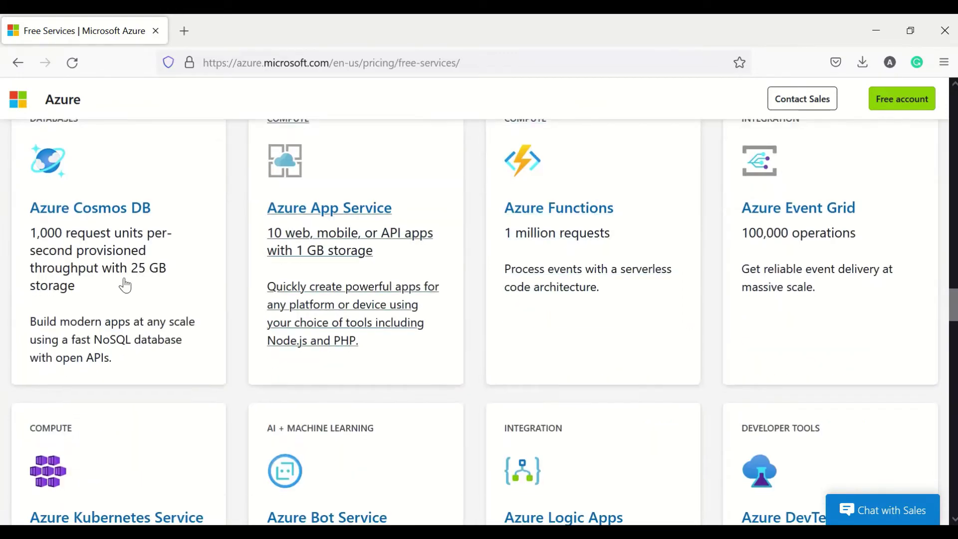
scroll(159, 237, "down", 5)
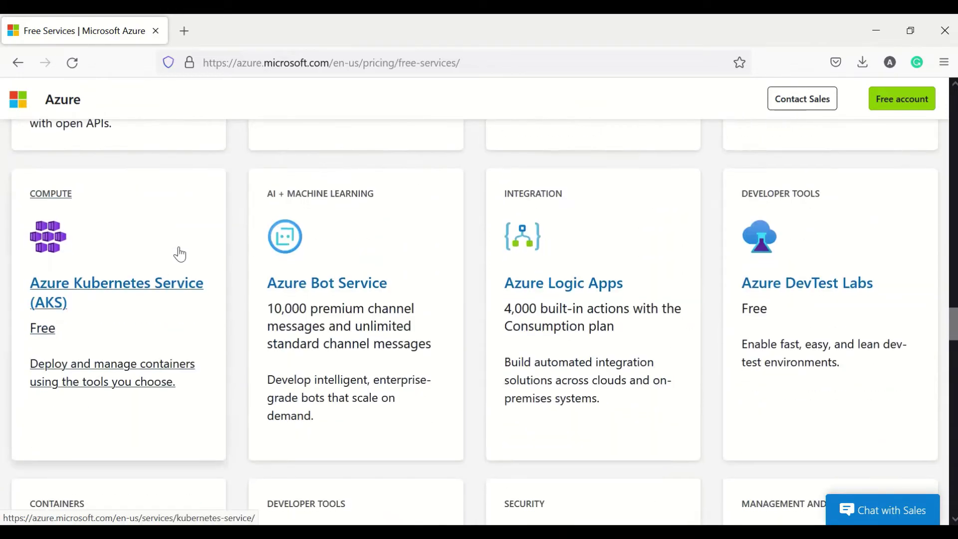
scroll(405, 270, "down", 8)
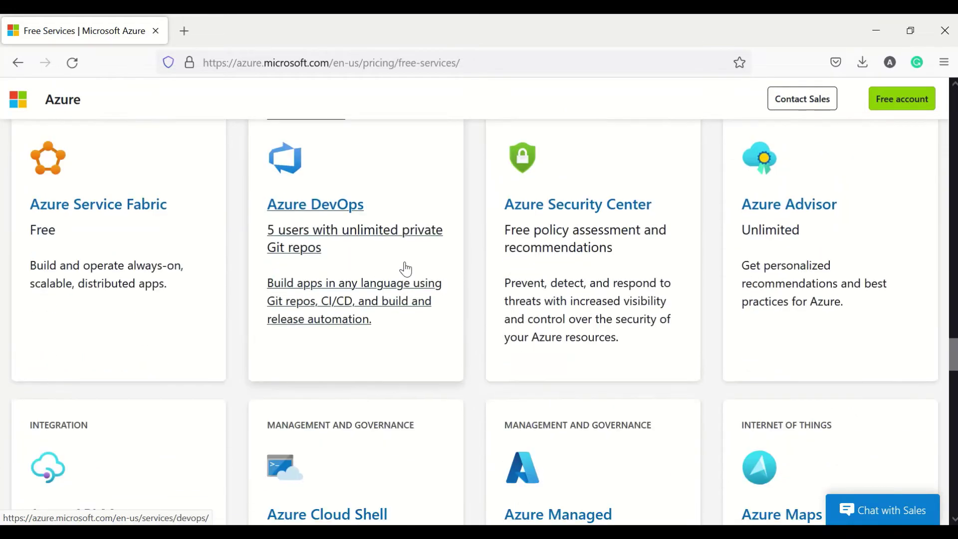
scroll(406, 270, "down", 15)
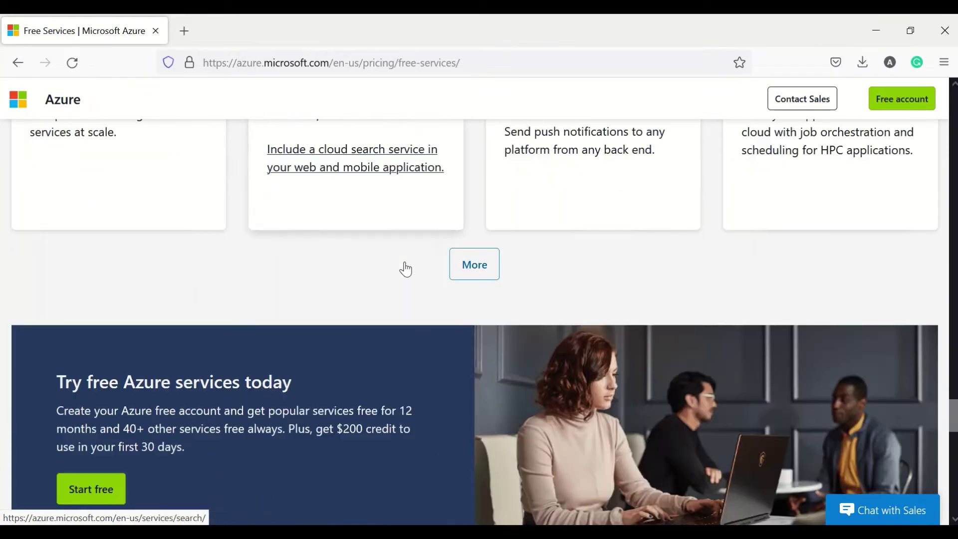
- Load more of the always-free service cards with More
left_click(470, 255)
scroll(436, 263, "down", 9)
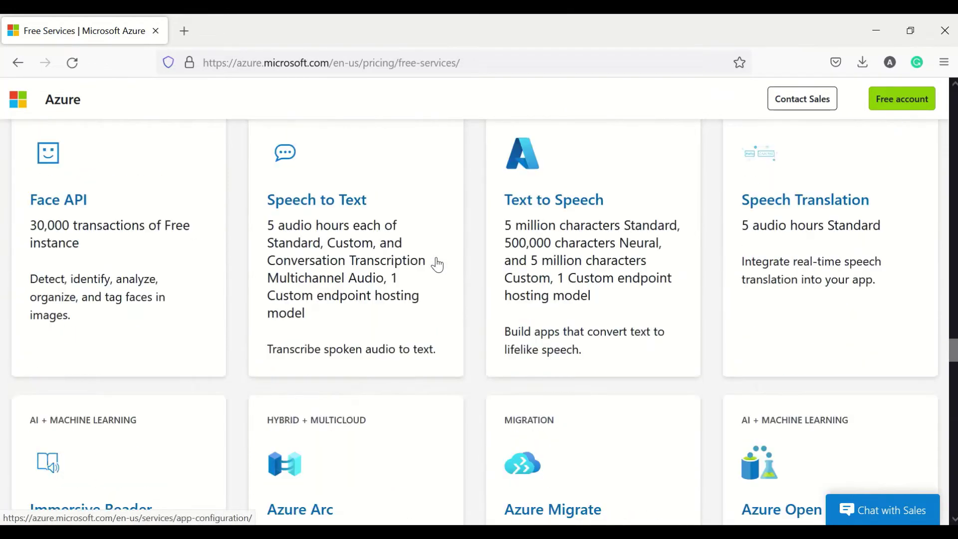
scroll(438, 263, "down", 9)
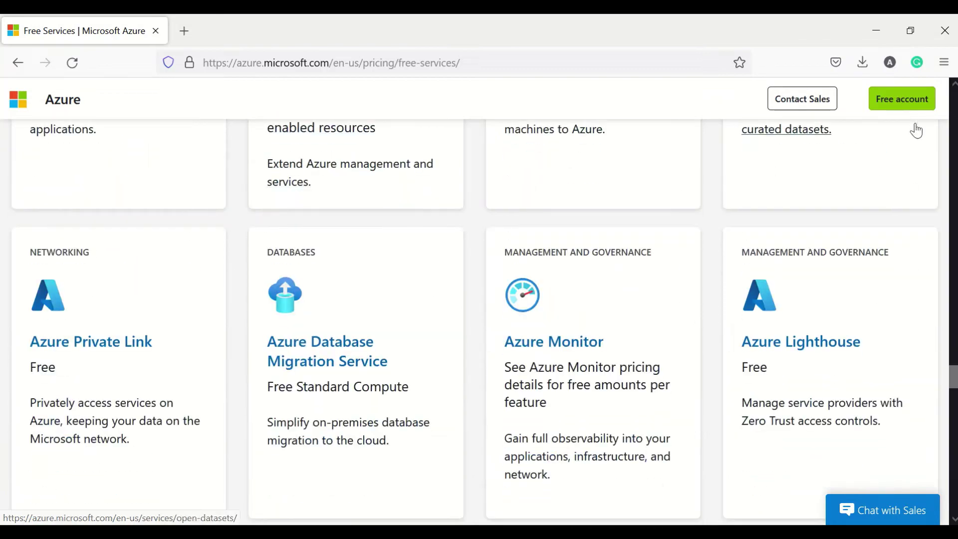
- Go to the Azure free account creation page
left_click(894, 106)
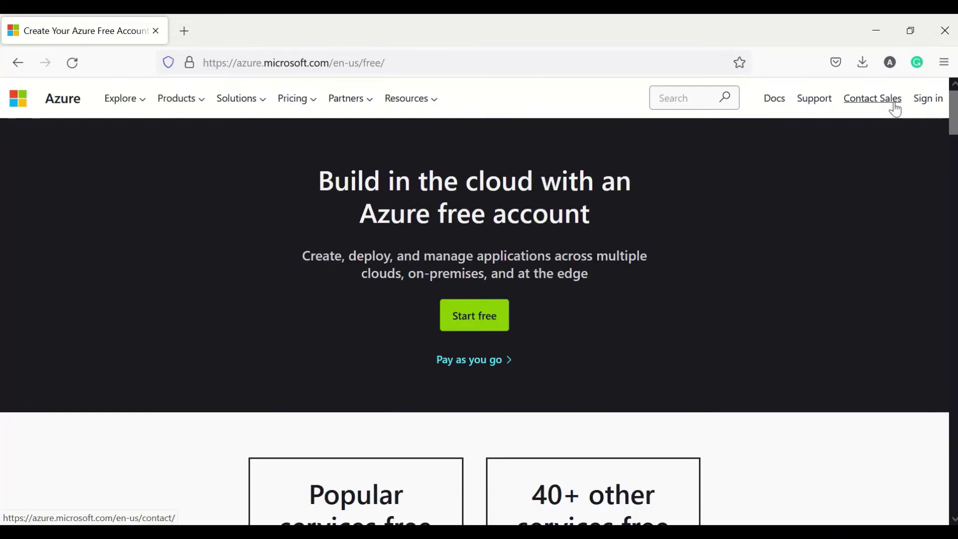
scroll(596, 243, "down", 12)
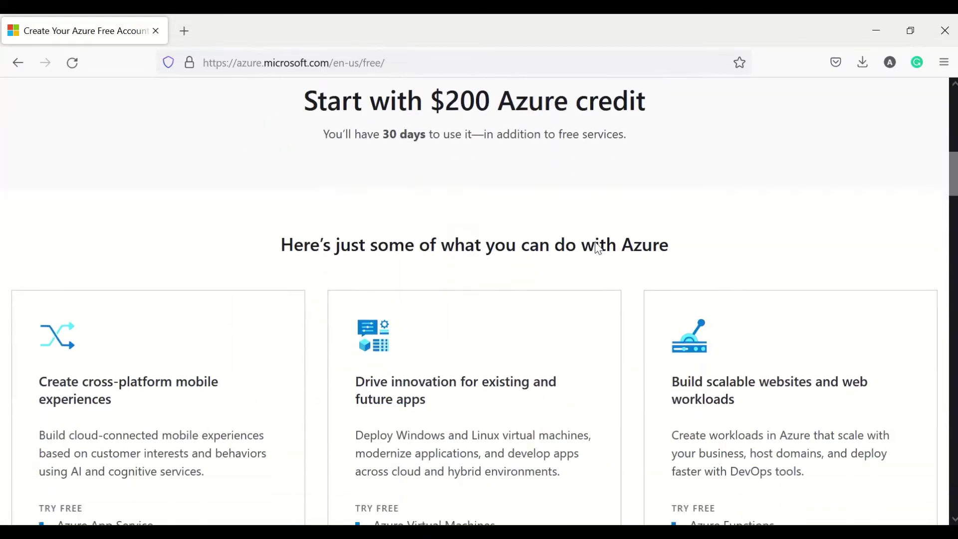
scroll(596, 242, "down", 10)
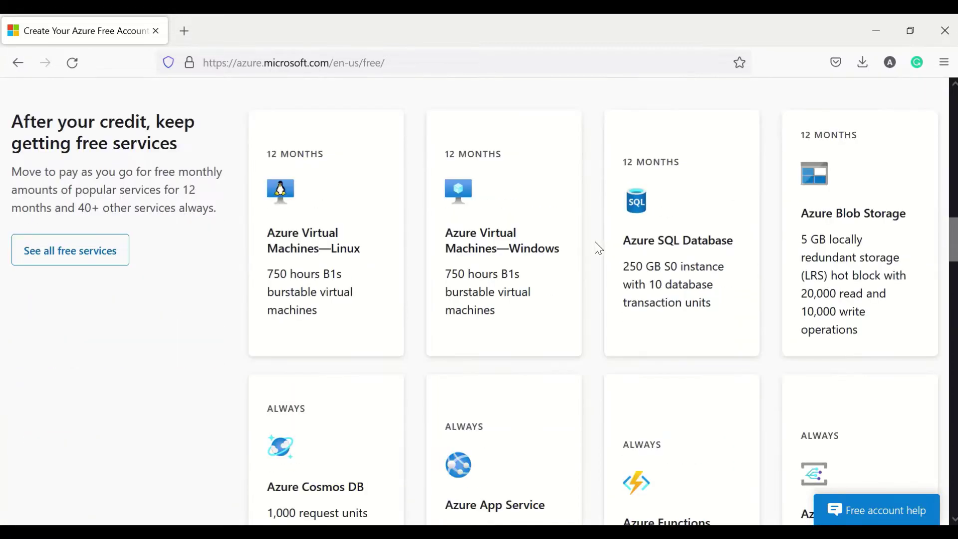
- Expand the full table of free services, read through it, and return to the top
left_click(71, 251)
scroll(75, 261, "up", 1)
scroll(82, 256, "down", 3)
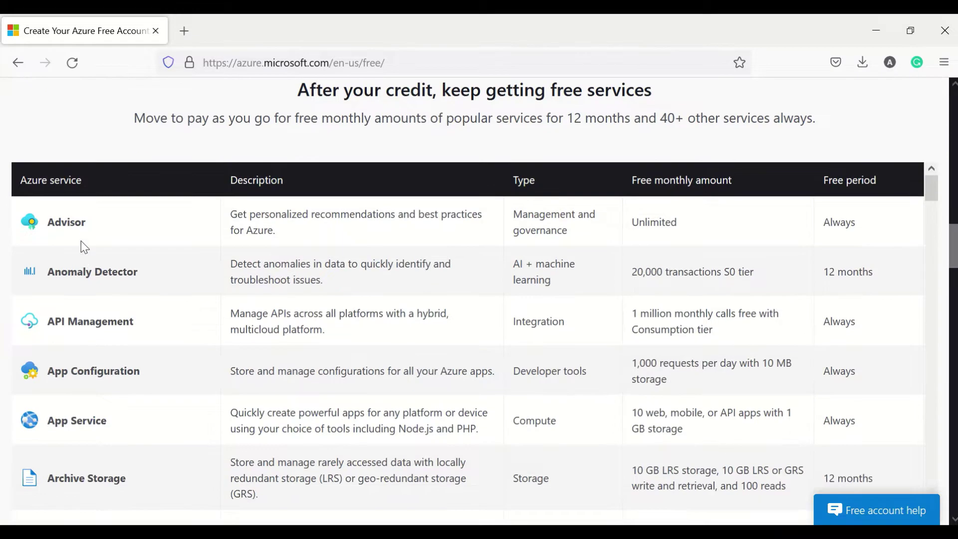
scroll(336, 218, "down", 5)
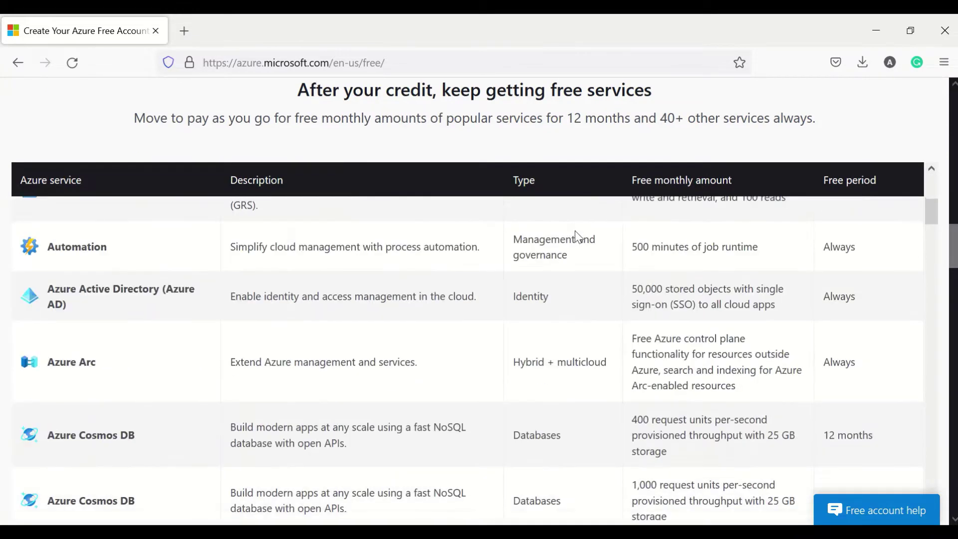
scroll(576, 230, "up", 5)
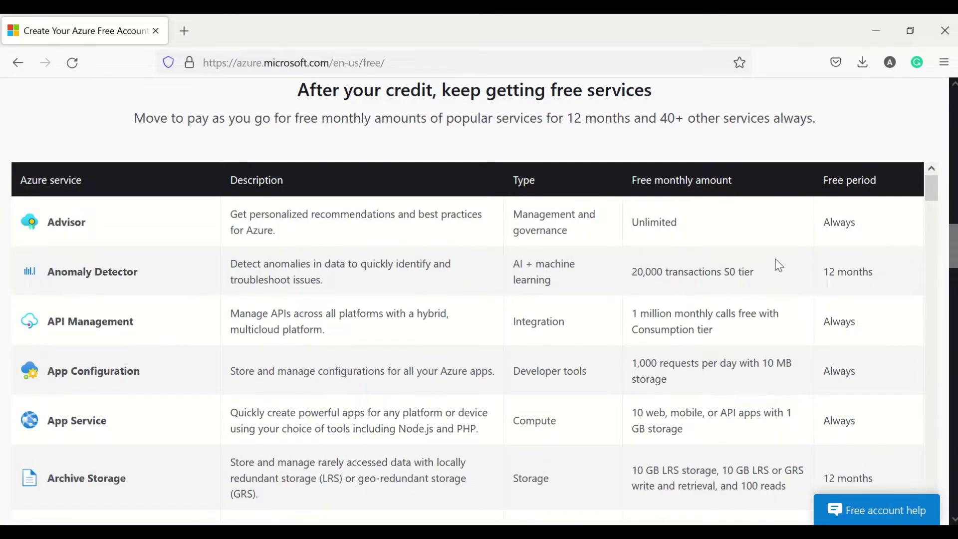
scroll(118, 289, "down", 5)
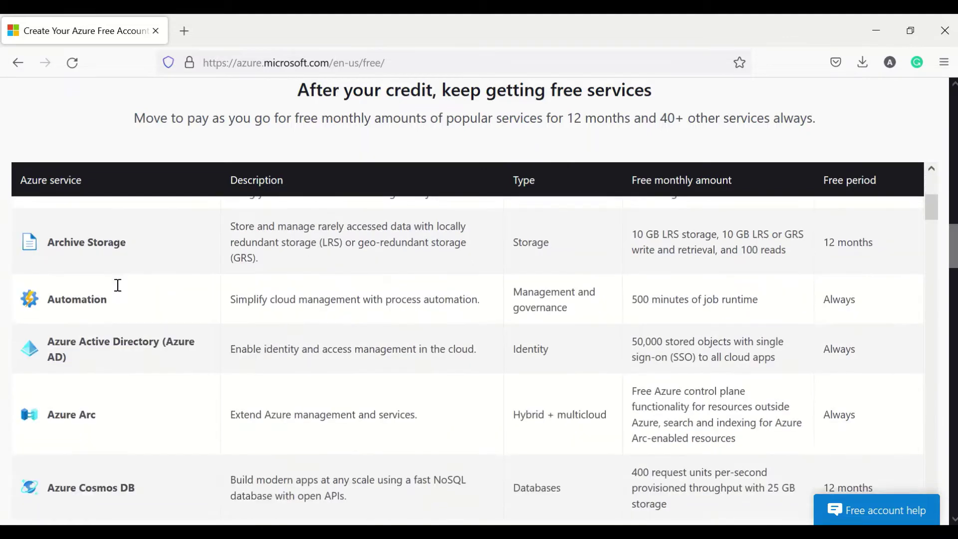
scroll(118, 290, "down", 2)
scroll(120, 339, "down", 2)
scroll(125, 325, "down", 2)
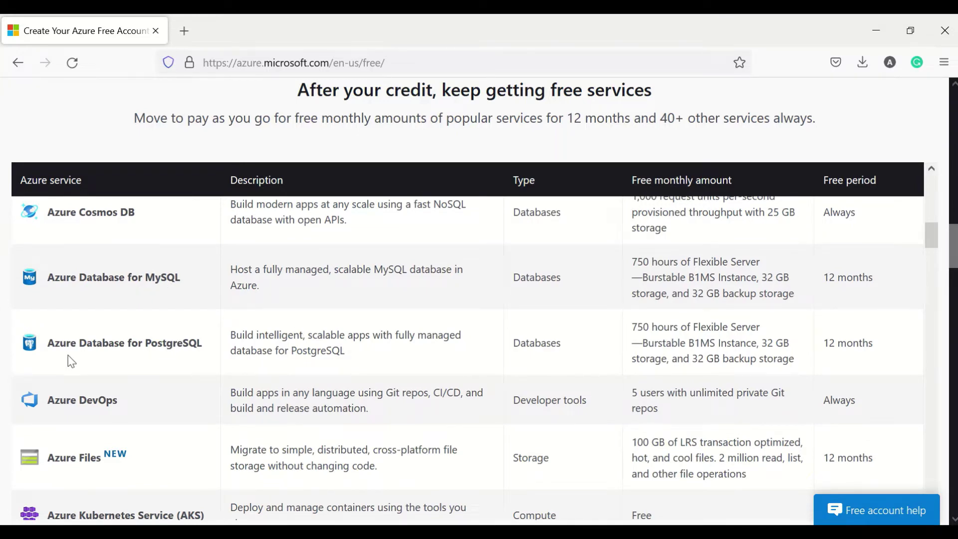
scroll(200, 342, "down", 2)
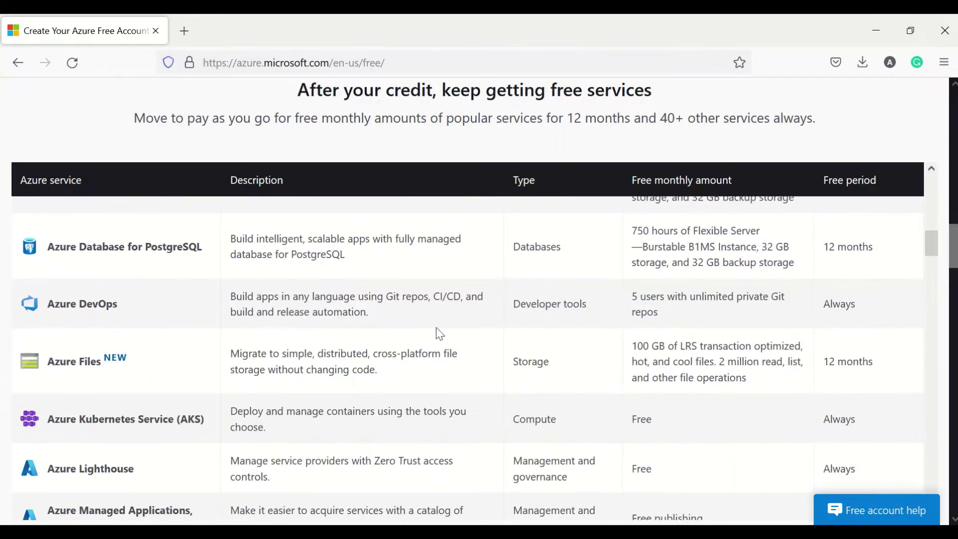
scroll(274, 349, "down", 2)
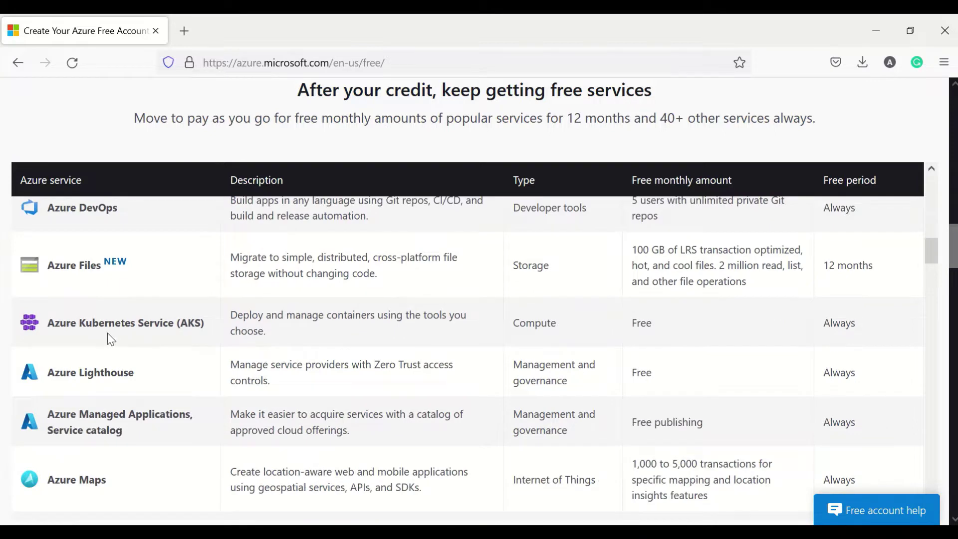
scroll(147, 360, "down", 4)
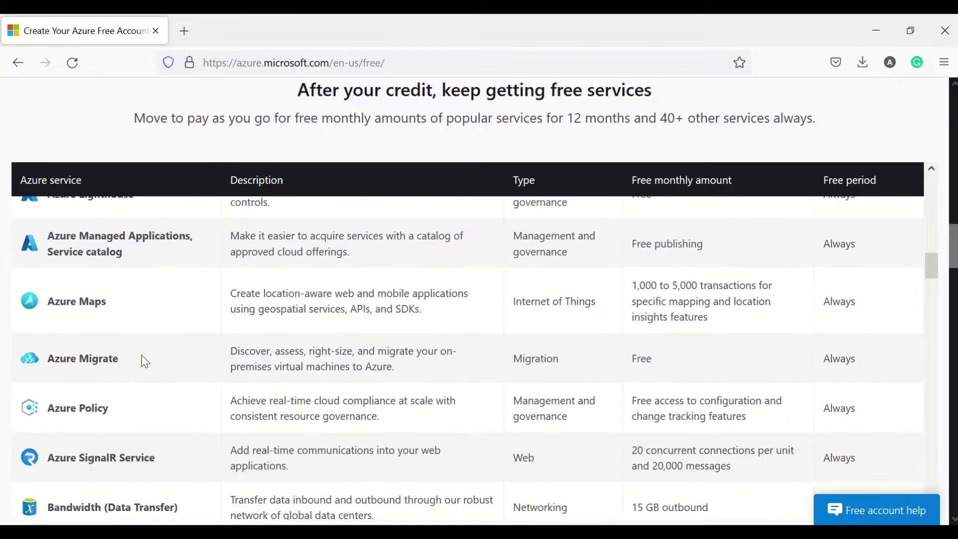
scroll(33, 400, "down", 4)
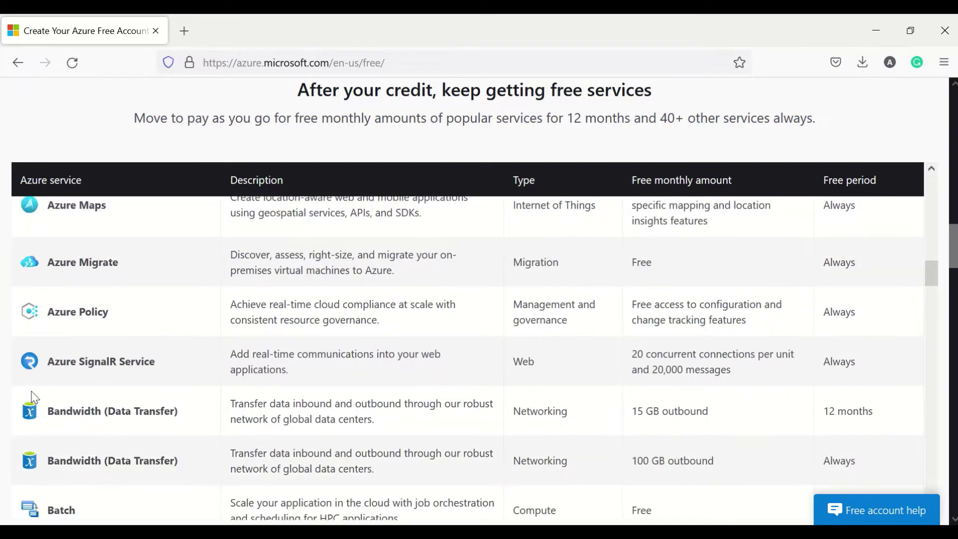
scroll(67, 377, "down", 2)
scroll(71, 343, "down", 4)
scroll(70, 320, "up", 2)
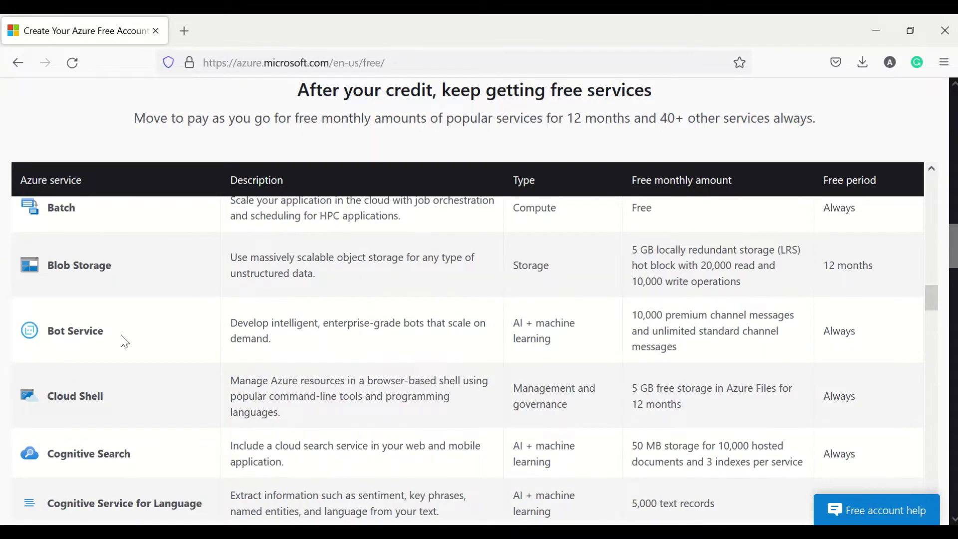
scroll(48, 363, "down", 2)
scroll(509, 293, "up", 2)
scroll(285, 353, "down", 2)
scroll(92, 353, "down", 3)
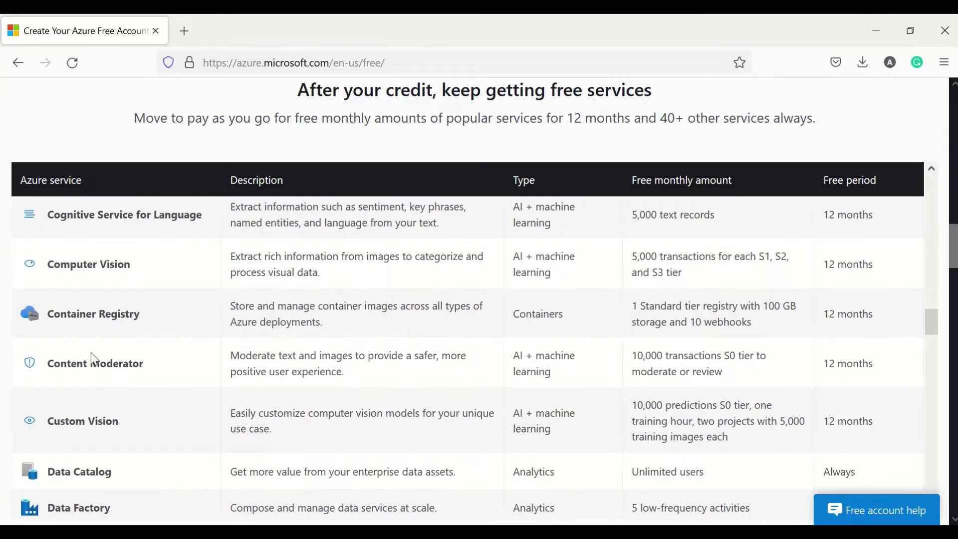
scroll(91, 353, "down", 2)
scroll(91, 352, "down", 2)
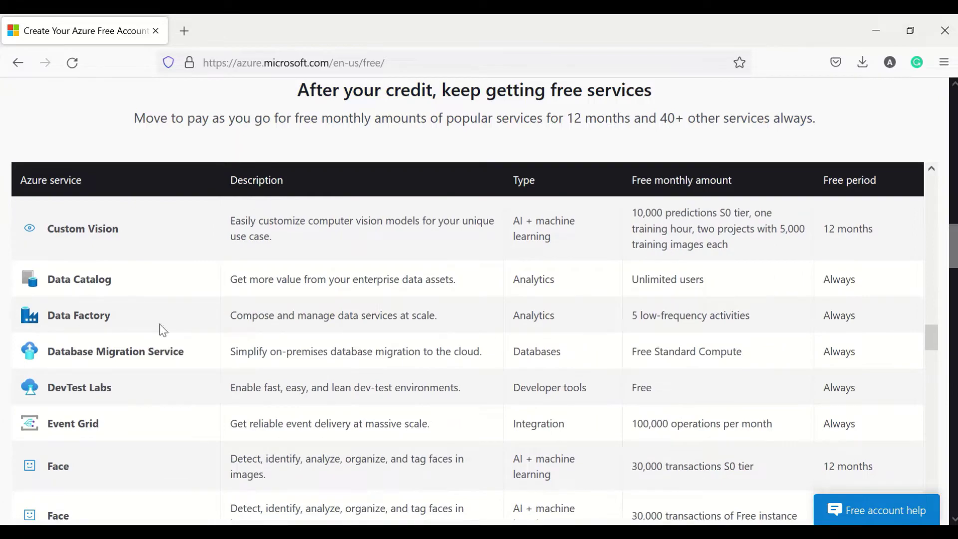
scroll(85, 370, "down", 8)
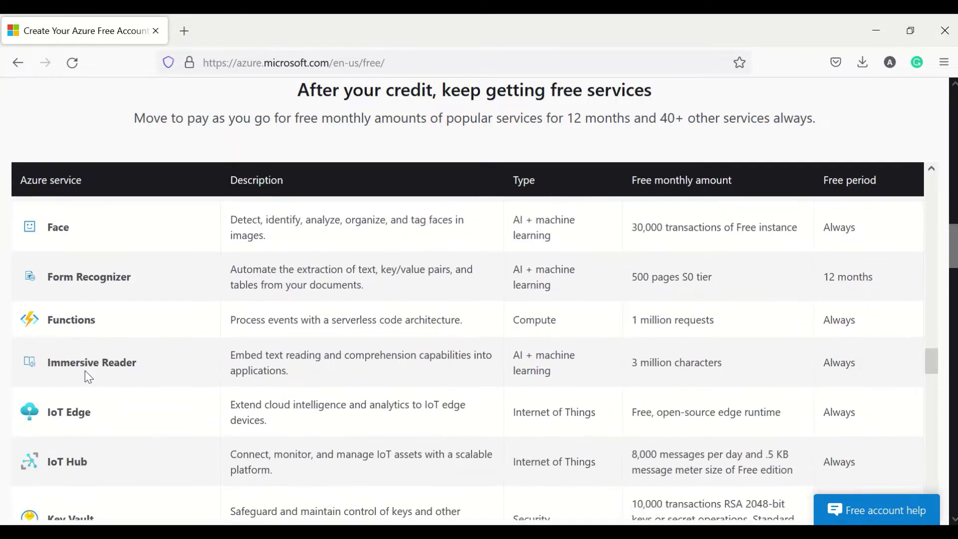
scroll(86, 372, "down", 12)
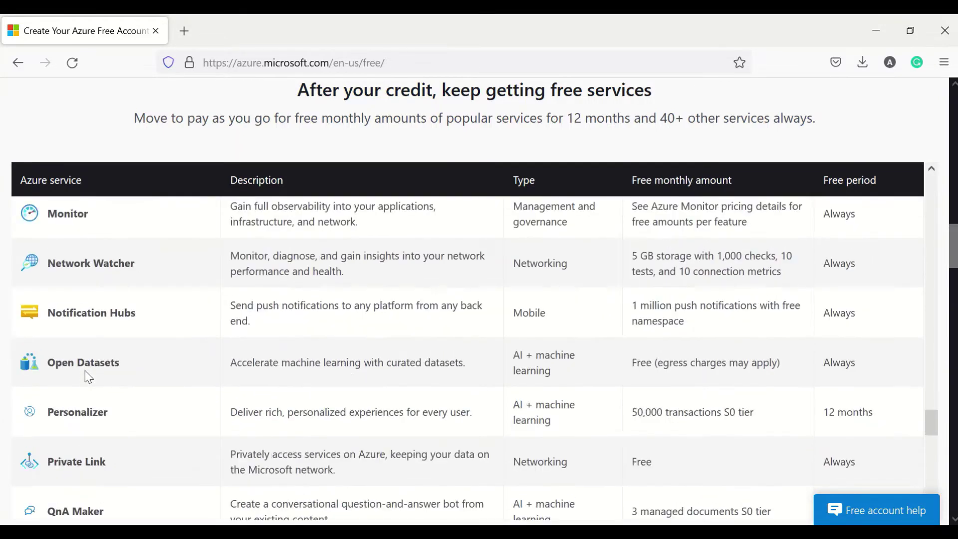
scroll(86, 371, "down", 10)
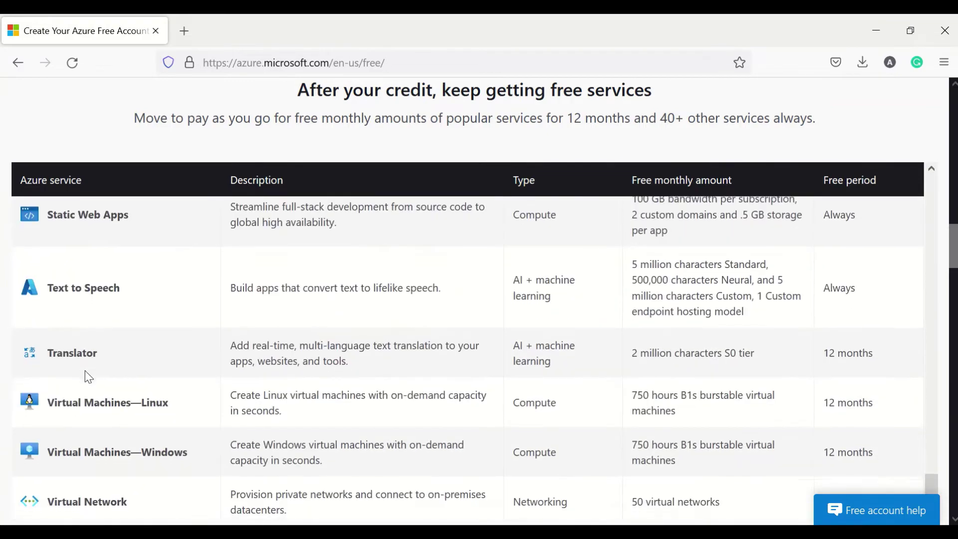
scroll(188, 360, "up", 20)
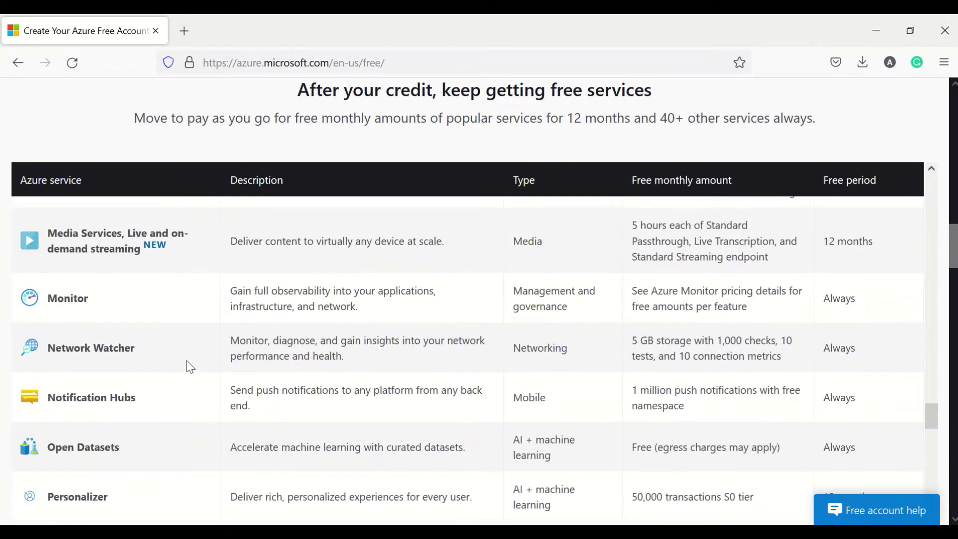
scroll(188, 364, "up", 20)
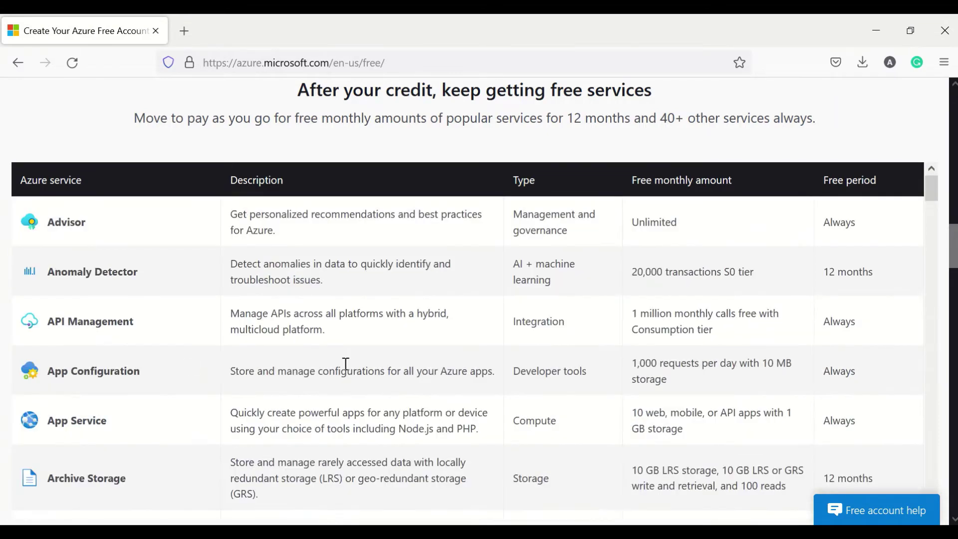
scroll(563, 302, "up", 5)
scroll(562, 302, "up", 10)
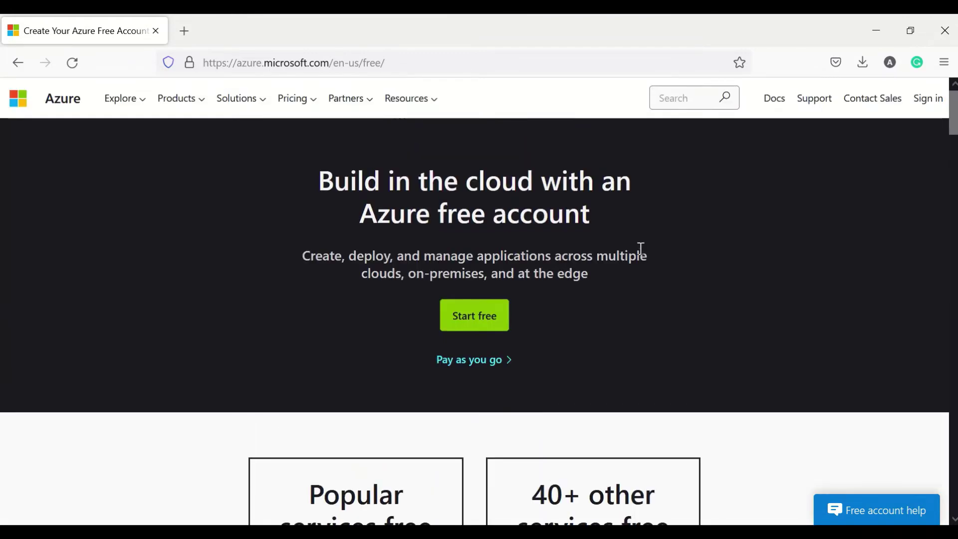
- Start the free sign-up, accept the agreement and partner-sharing checkboxes, and continue
left_click(482, 321)
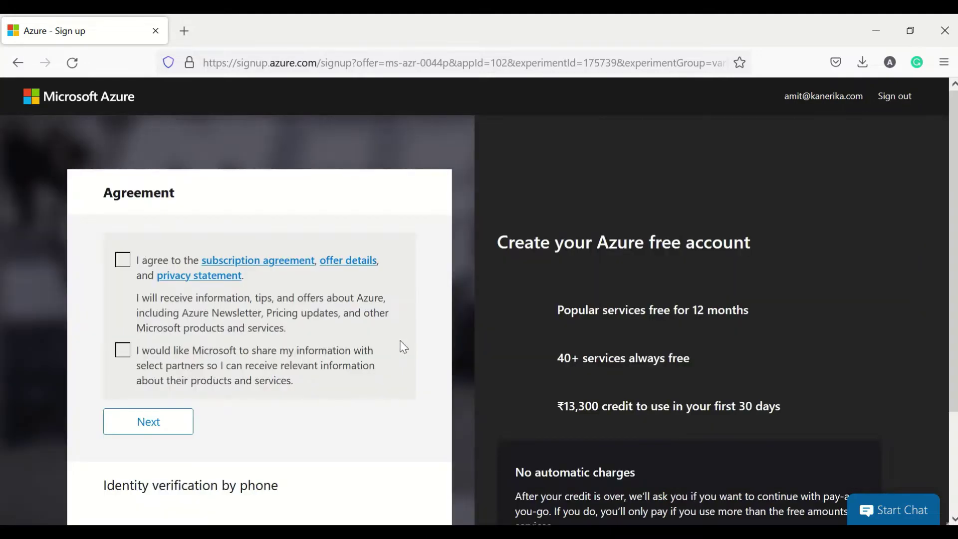
left_click(123, 259)
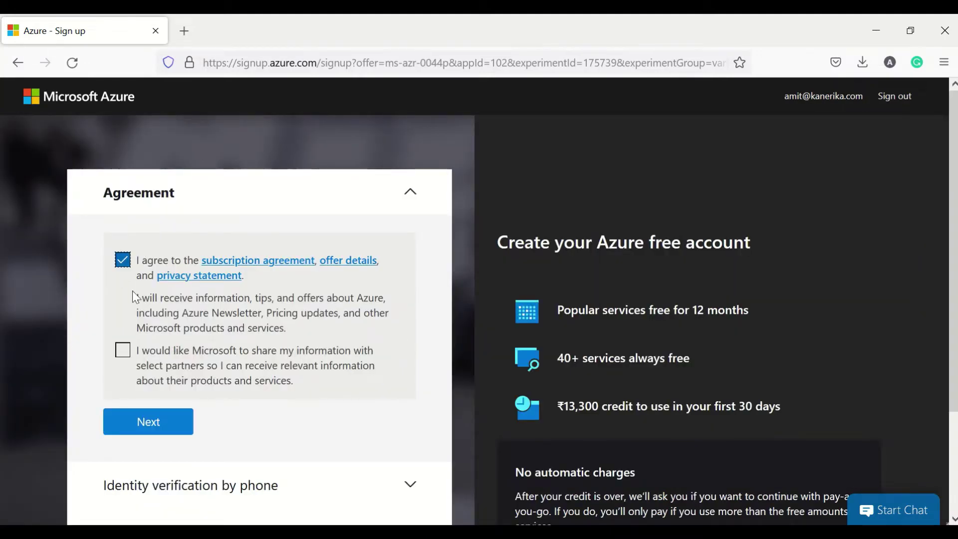
left_click(122, 350)
scroll(133, 390, "down", 3)
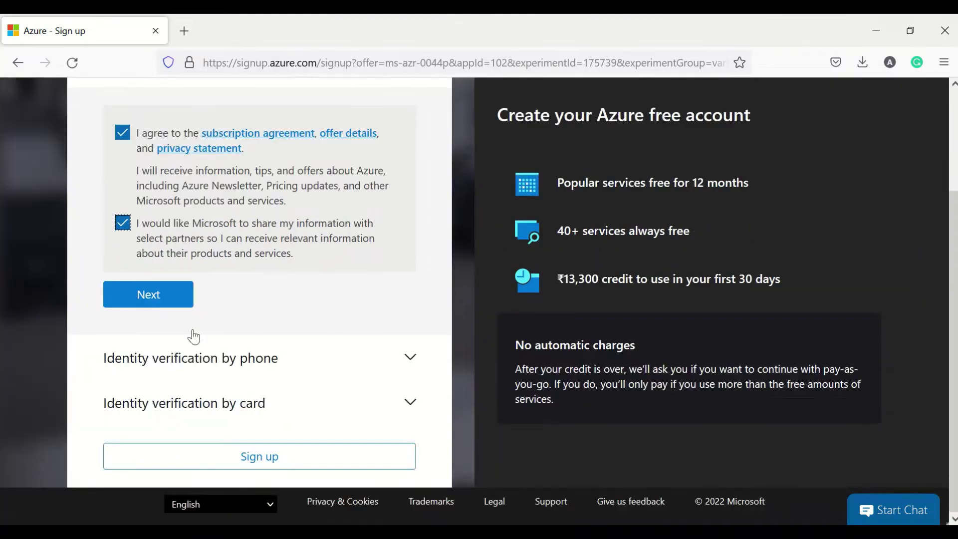
left_click(156, 306)
- Verify identity by phone, entering the texted verification code and submitting it
scroll(157, 300, "down", 1)
left_click(147, 358)
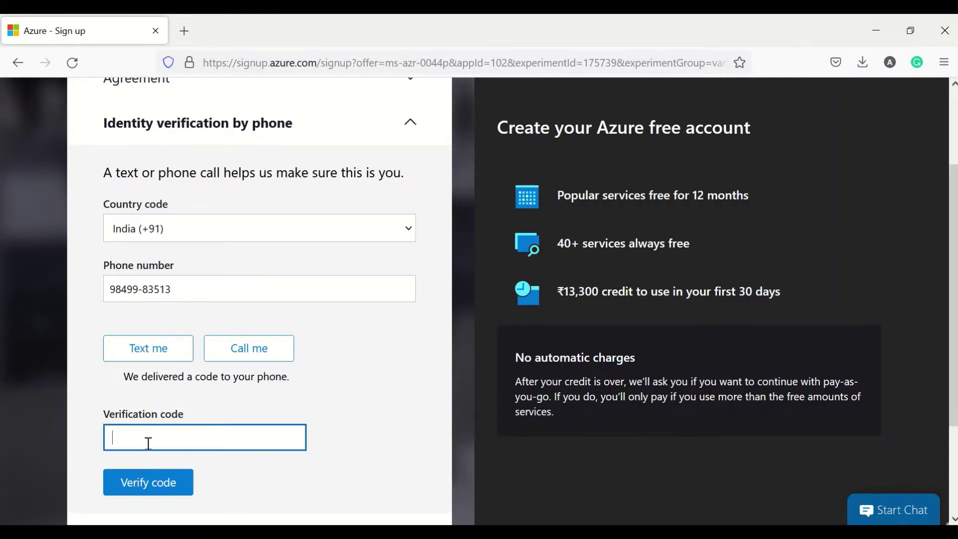
left_click(128, 518)
left_click(140, 491)
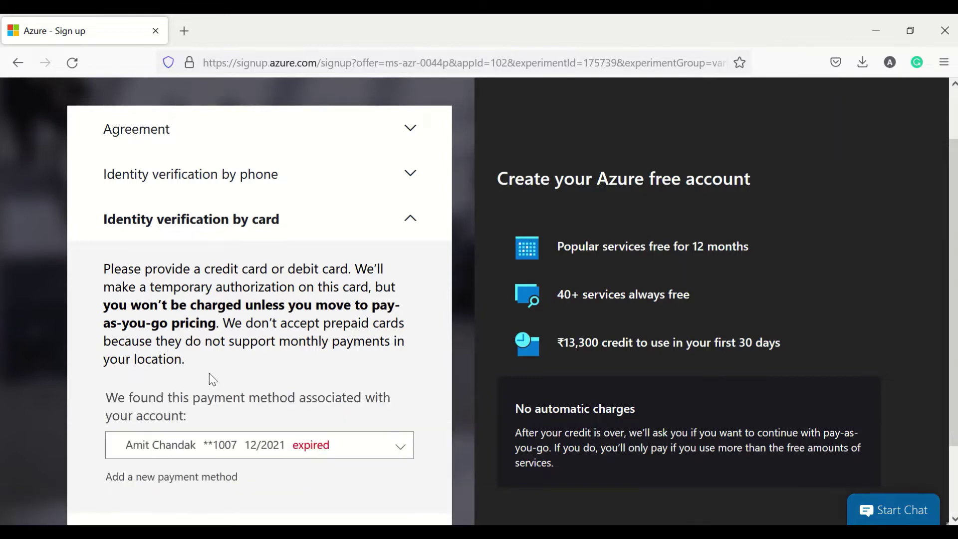
- Re-tick both agreement checkboxes and continue to card verification with the saved card
scroll(209, 376, "down", 3)
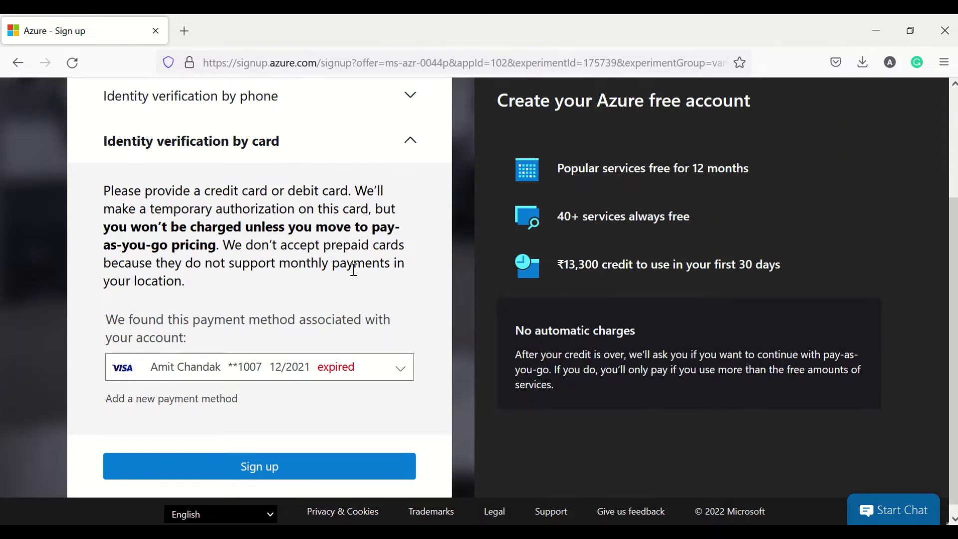
mouse_move(445, 17)
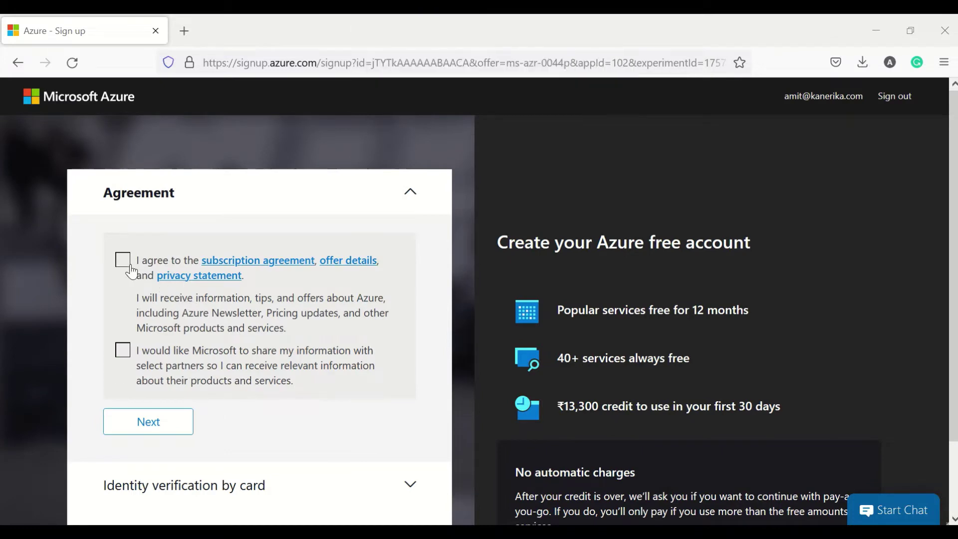
left_click(123, 260)
left_click(123, 349)
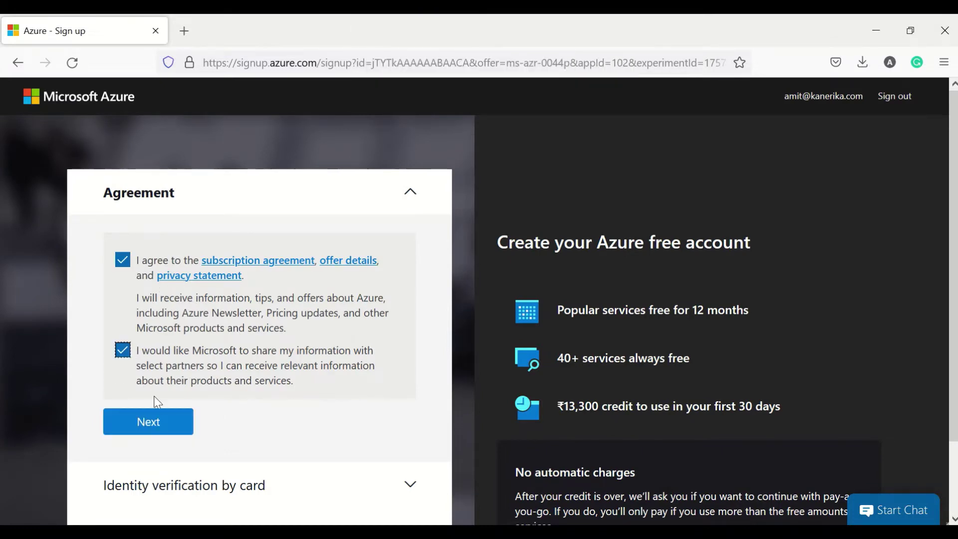
left_click(163, 426)
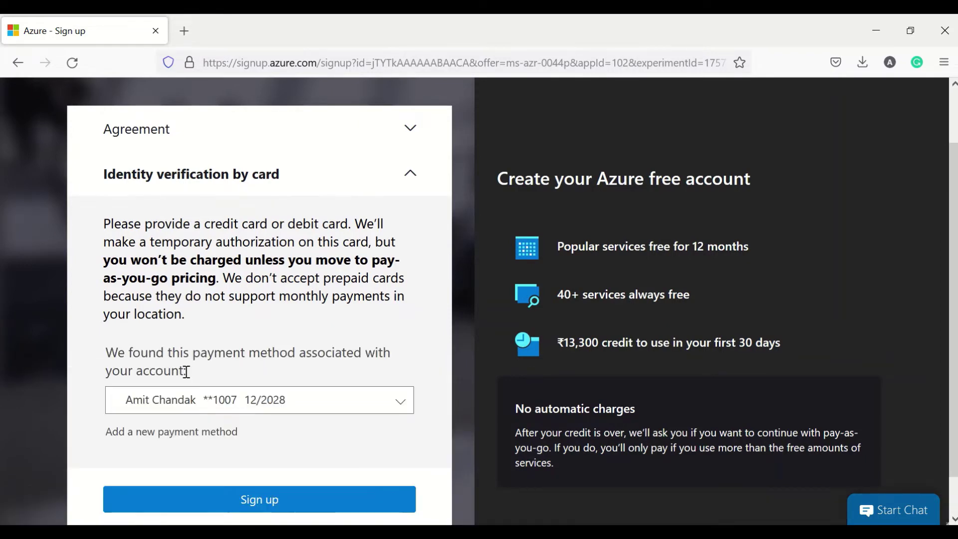
scroll(201, 399, "down", 1)
- Complete sign-up, then rate the experience with the smiley face and submit the feedback
left_click(220, 454)
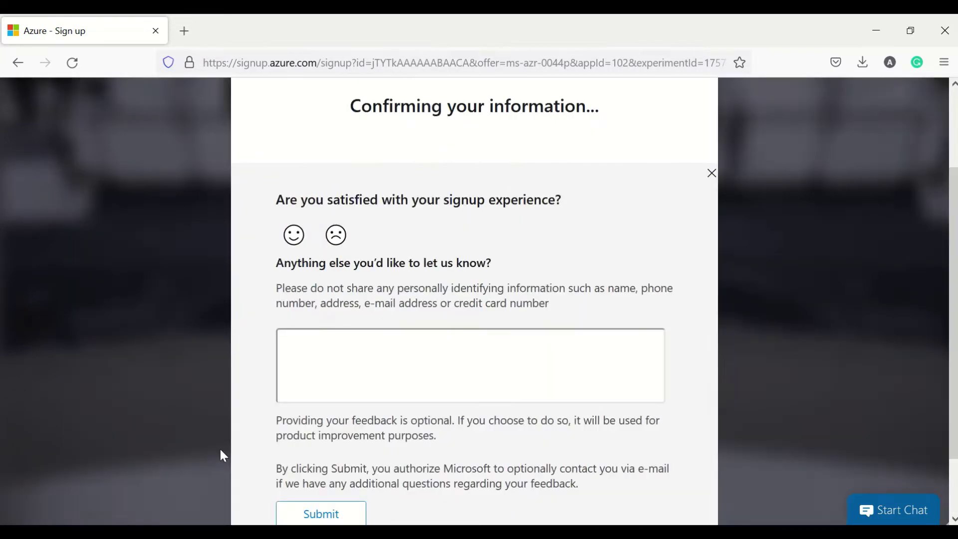
scroll(316, 349, "down", 2)
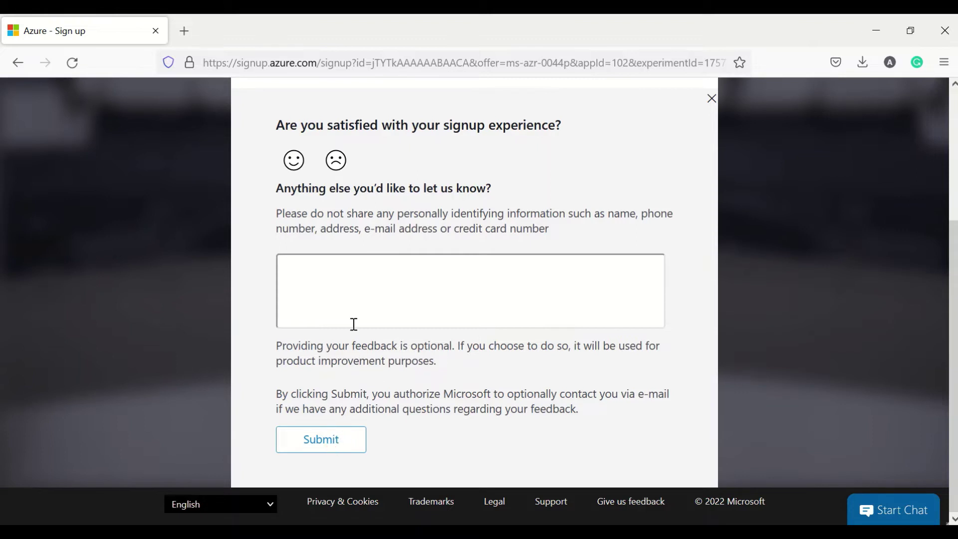
left_click(351, 306)
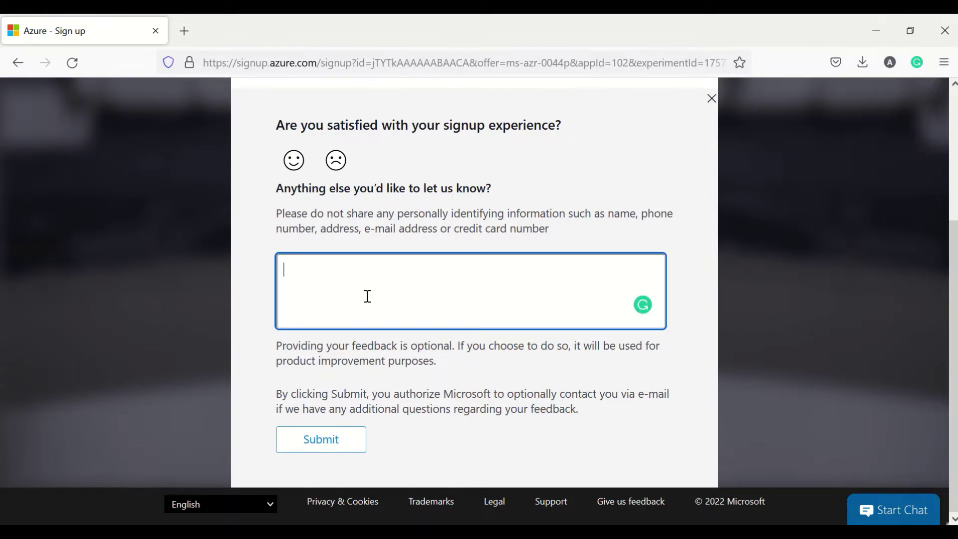
left_click(294, 160)
left_click(332, 440)
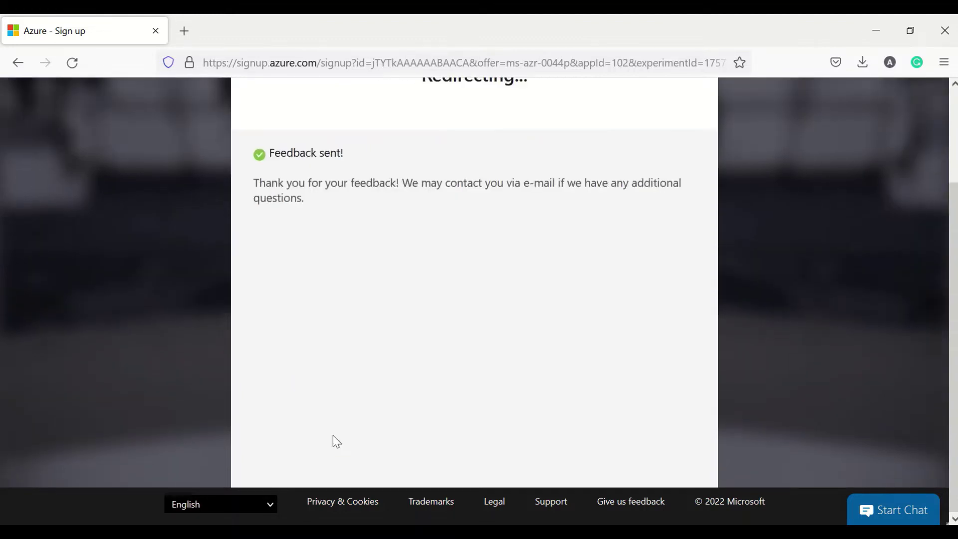
scroll(418, 347, "up", 3)
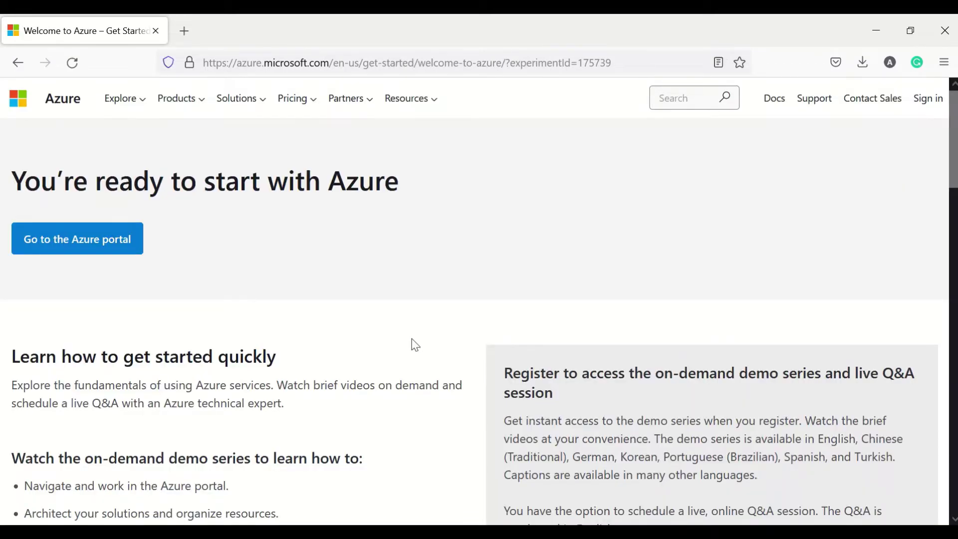
scroll(390, 285, "down", 5)
scroll(392, 286, "down", 3)
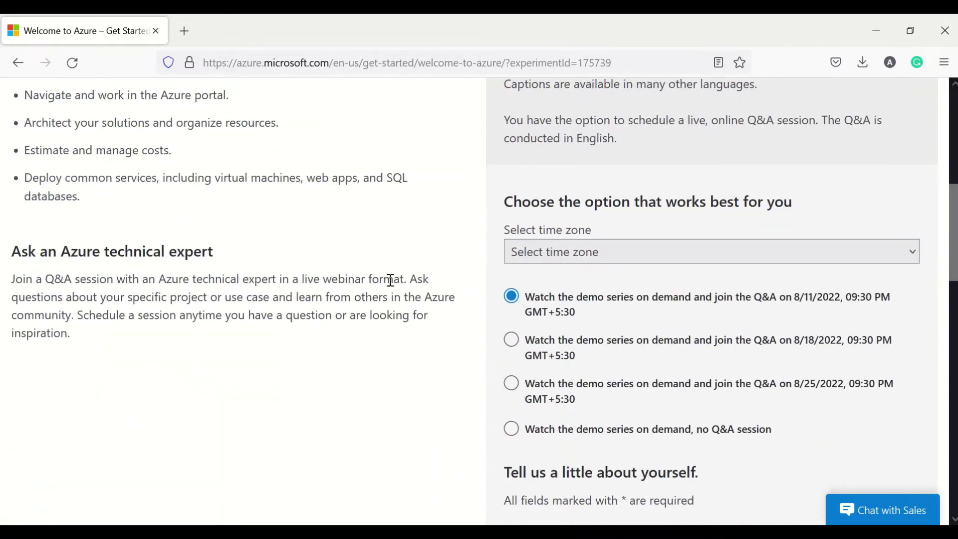
scroll(392, 285, "down", 2)
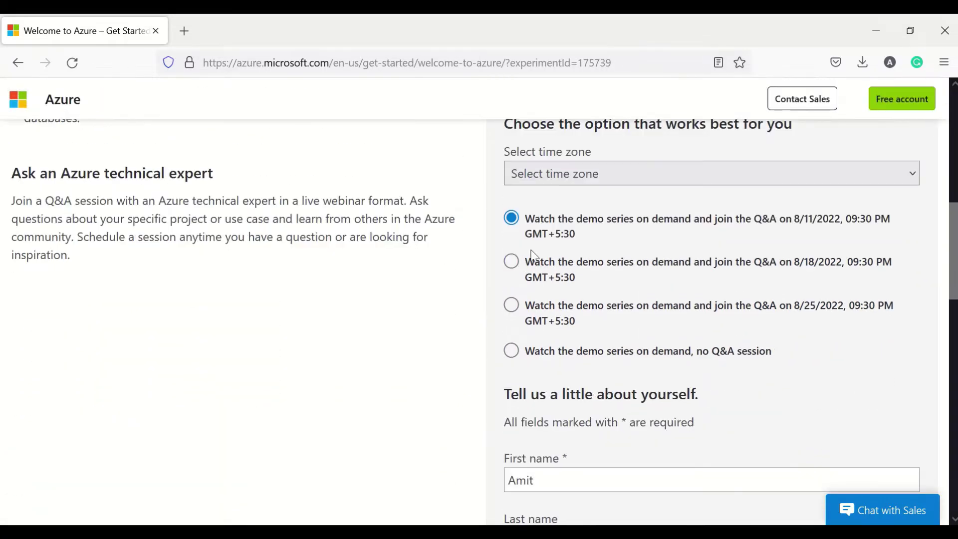
scroll(603, 245, "down", 10)
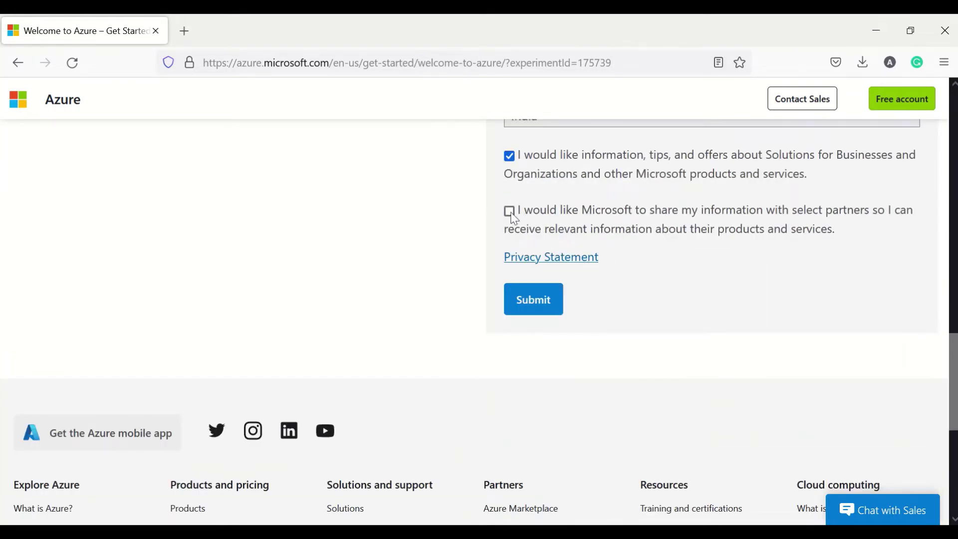
left_click(535, 306)
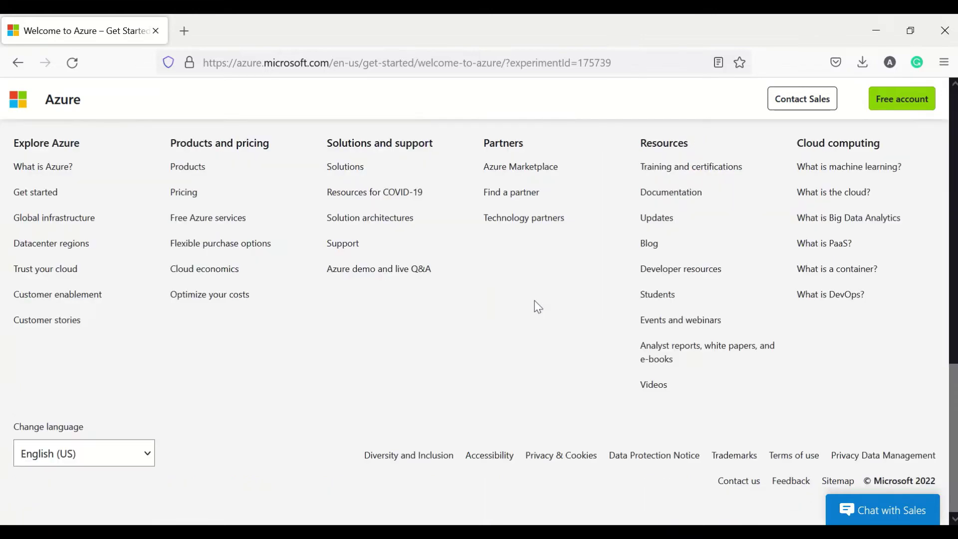
scroll(535, 301, "up", 10)
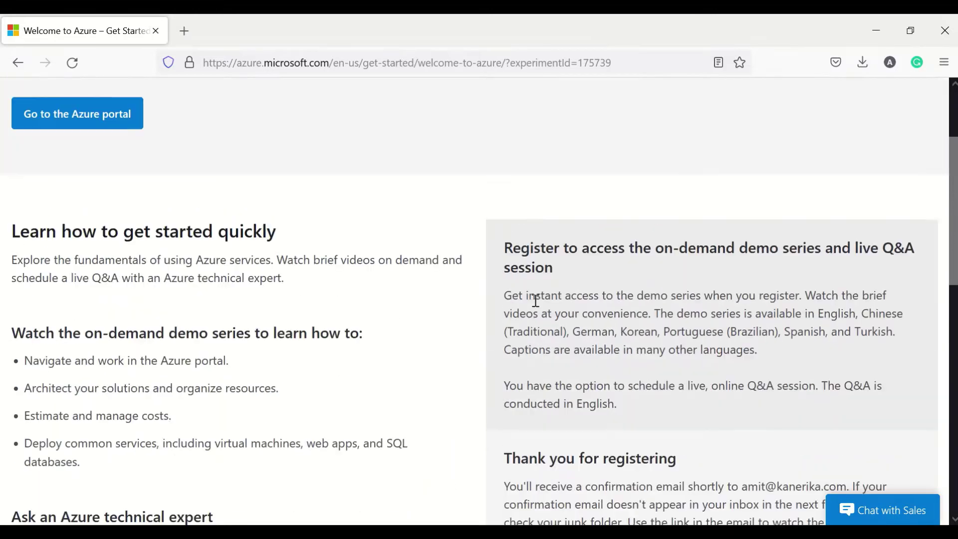
scroll(535, 301, "up", 3)
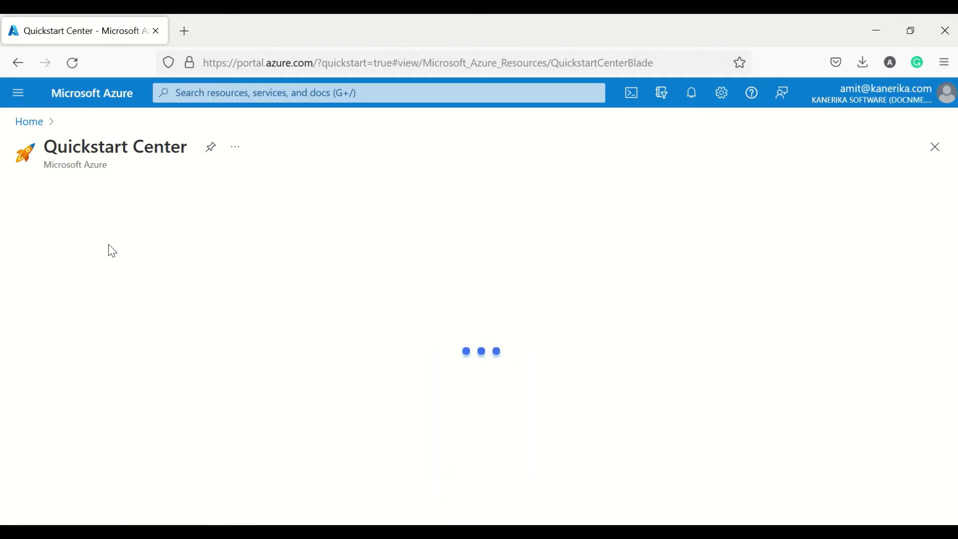
- Close the remaining free-trial credit notification in the Azure portal
scroll(766, 229, "down", 7)
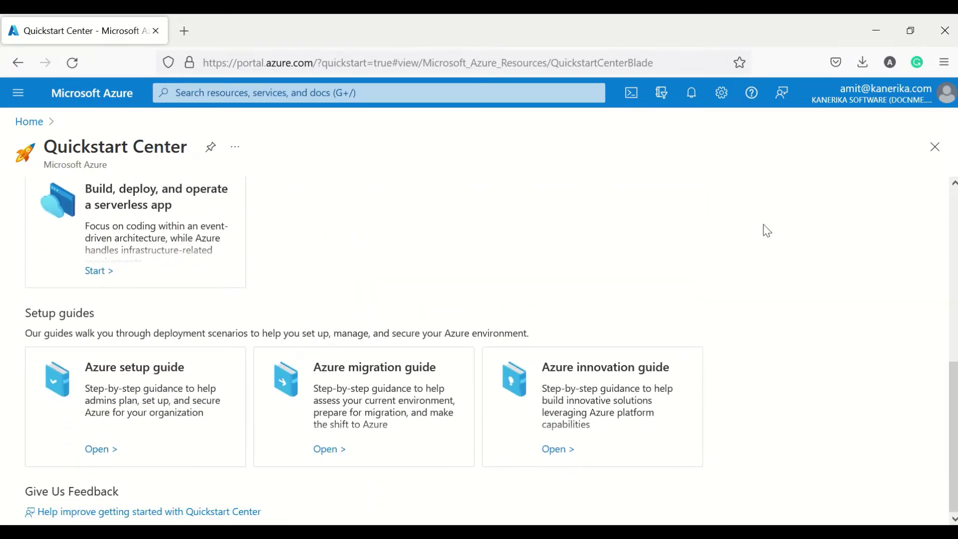
scroll(767, 231, "up", 7)
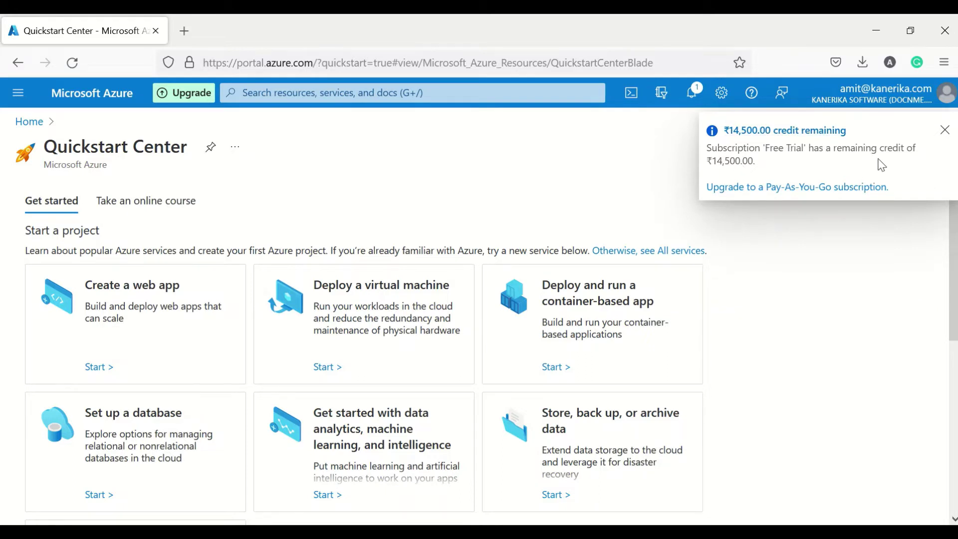
left_click(945, 131)
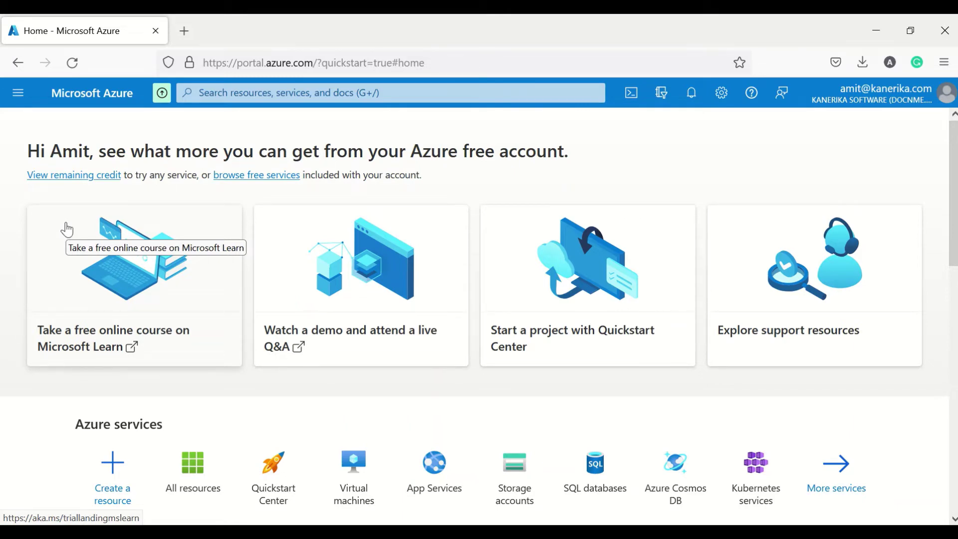
- Start creating a storage account from Create a resource in the portal menu
left_click(19, 93)
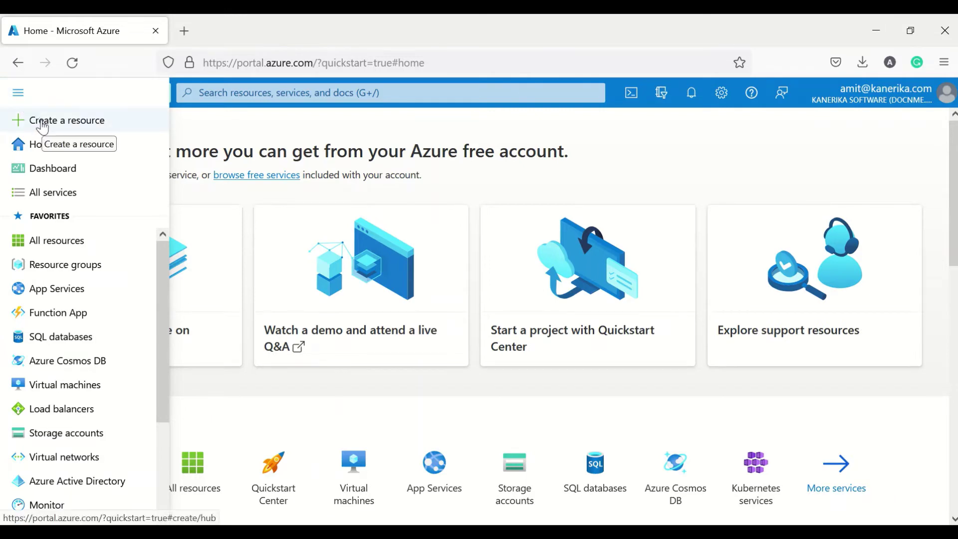
left_click(43, 124)
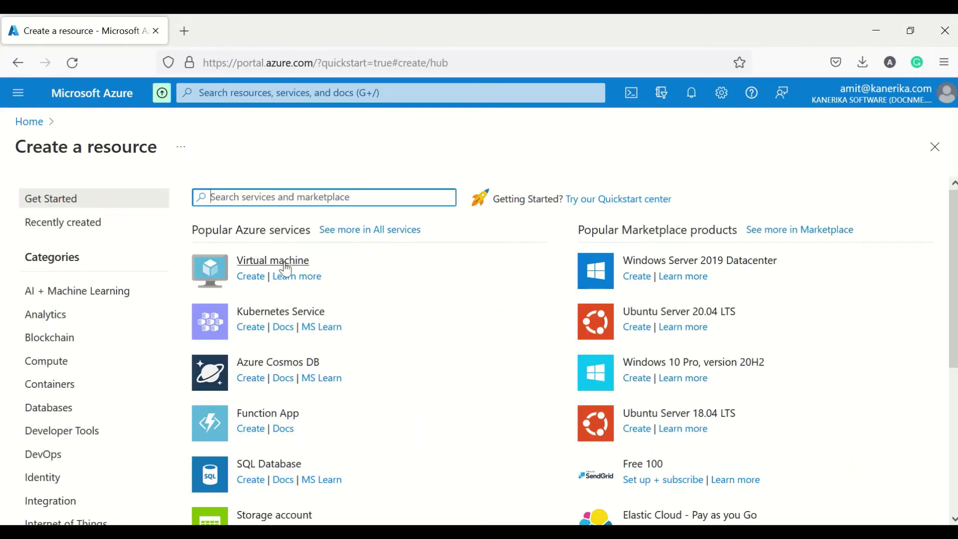
scroll(285, 271, "down", 3)
scroll(286, 271, "down", 2)
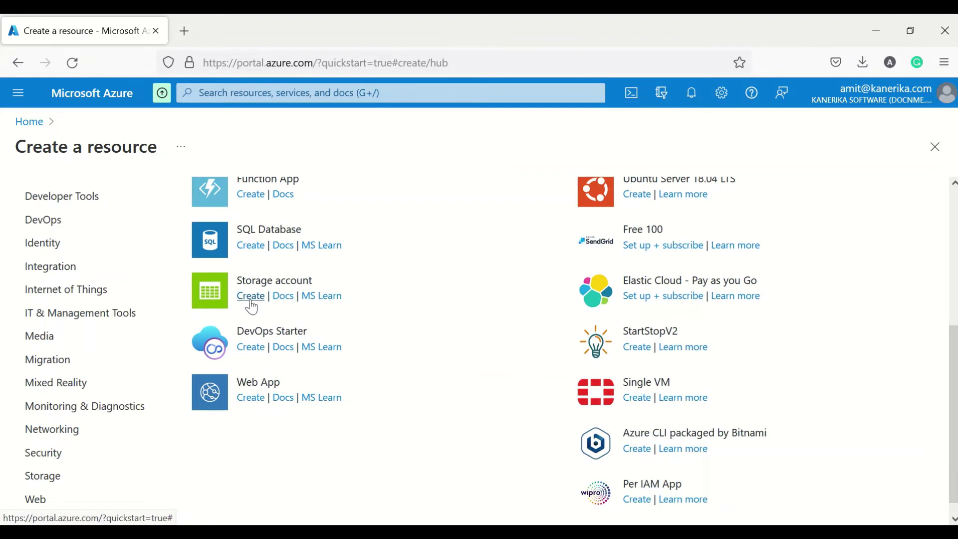
left_click(251, 297)
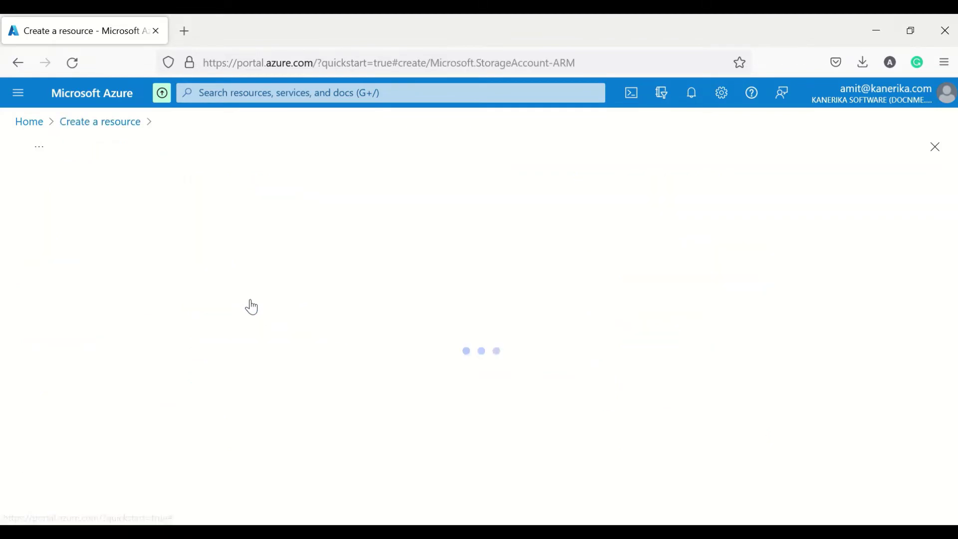
scroll(251, 309, "down", 3)
scroll(251, 309, "down", 1)
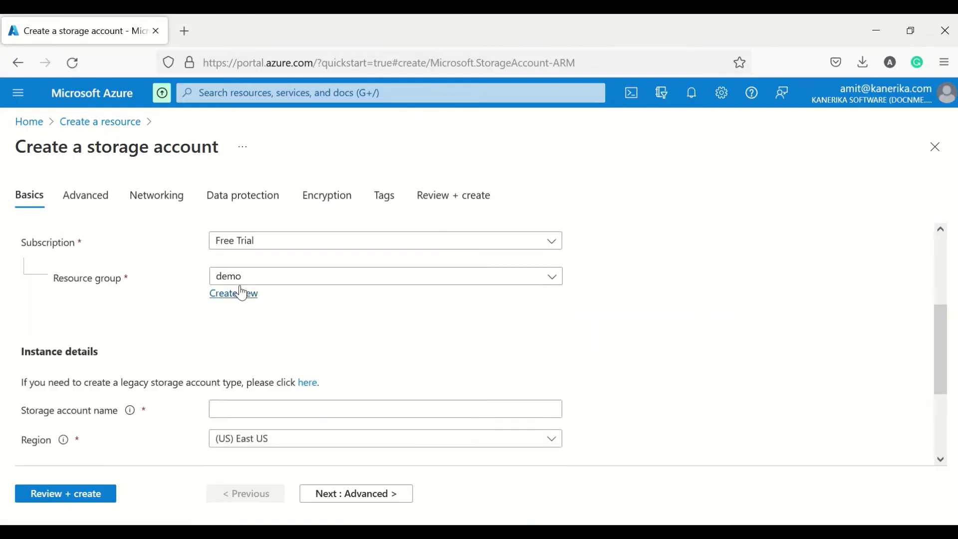
- Create a new resource group named DemoAmit for the storage account
left_click(256, 281)
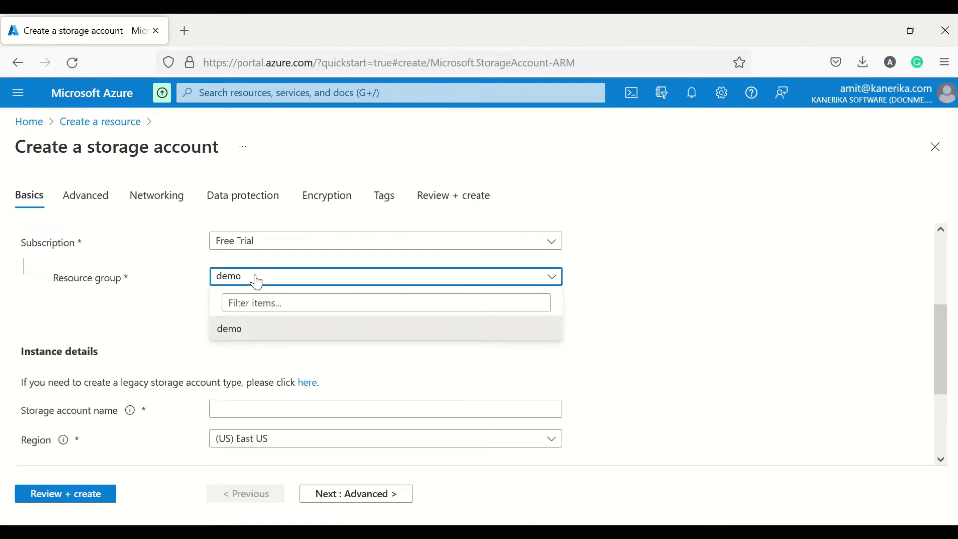
left_click(257, 283)
left_click(252, 297)
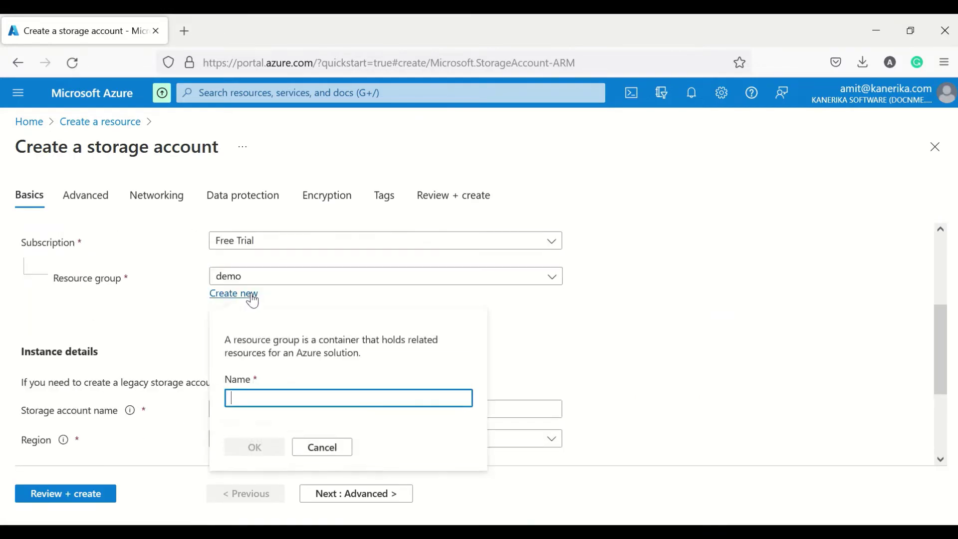
type("DemoAmit")
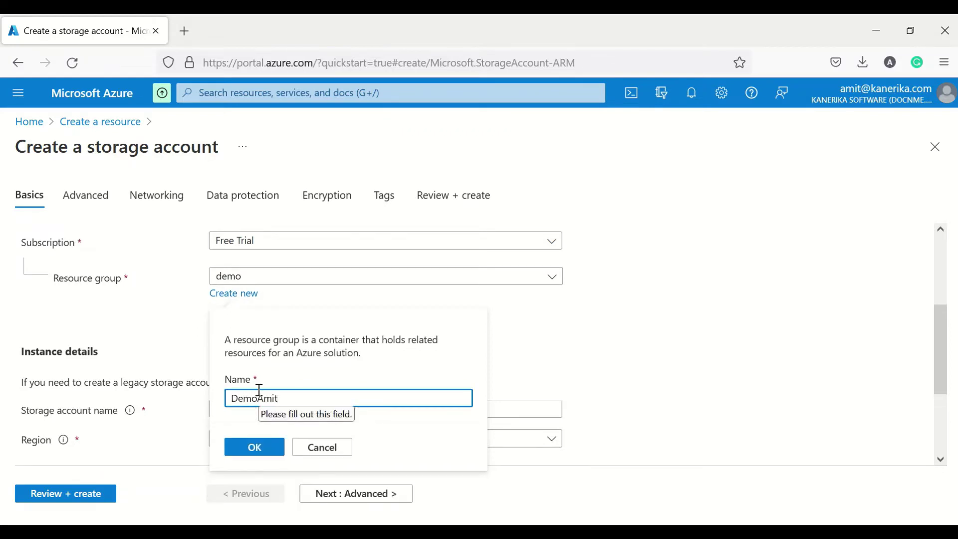
left_click(254, 447)
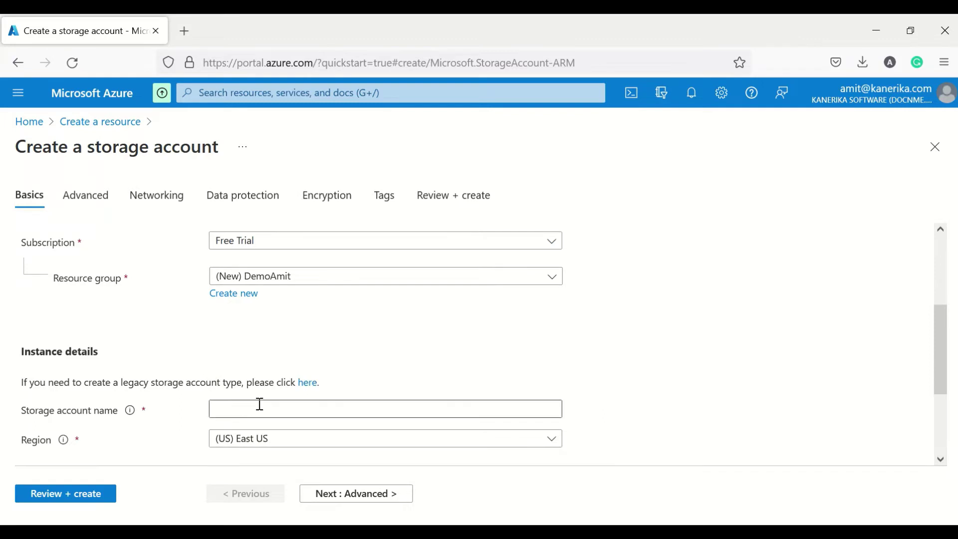
- Name the storage account demoamit, retyping the capitals in lowercase
left_click(258, 402)
type("DemoAmit")
left_click(363, 369)
scroll(359, 368, "down", 2)
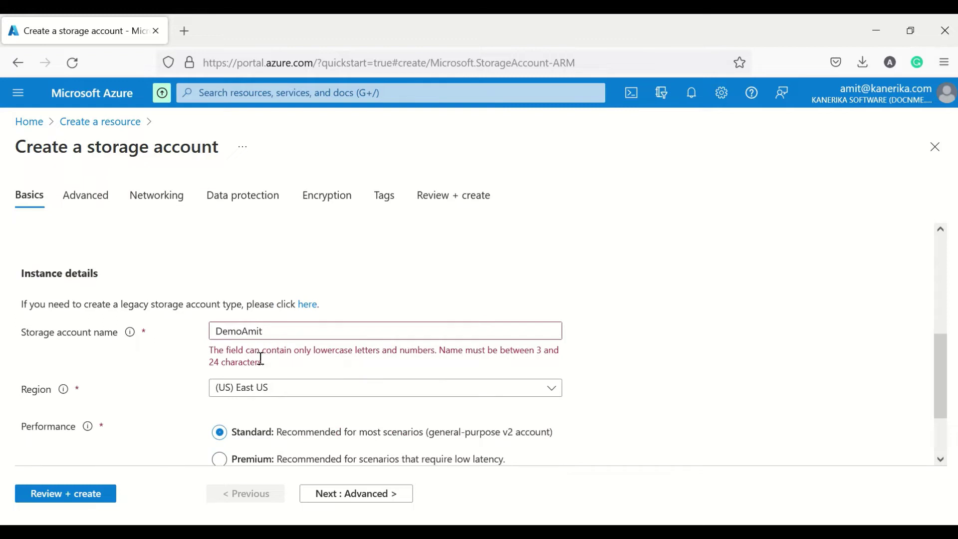
left_click(220, 333)
left_click_drag(225, 333, 244, 330)
type("demoa")
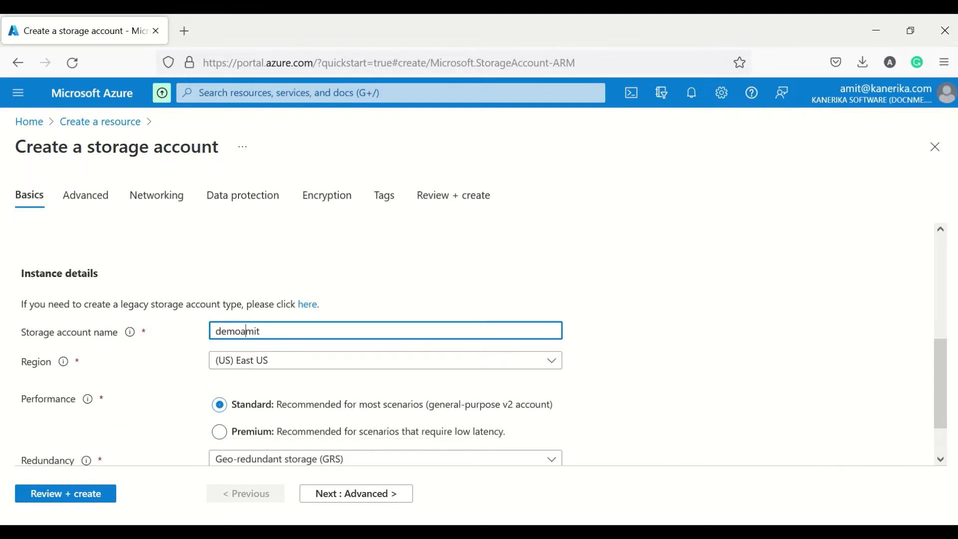
- Commit the name demoamit and enable the hierarchical namespace on the Advanced tab
left_click(370, 298)
scroll(370, 298, "down", 1)
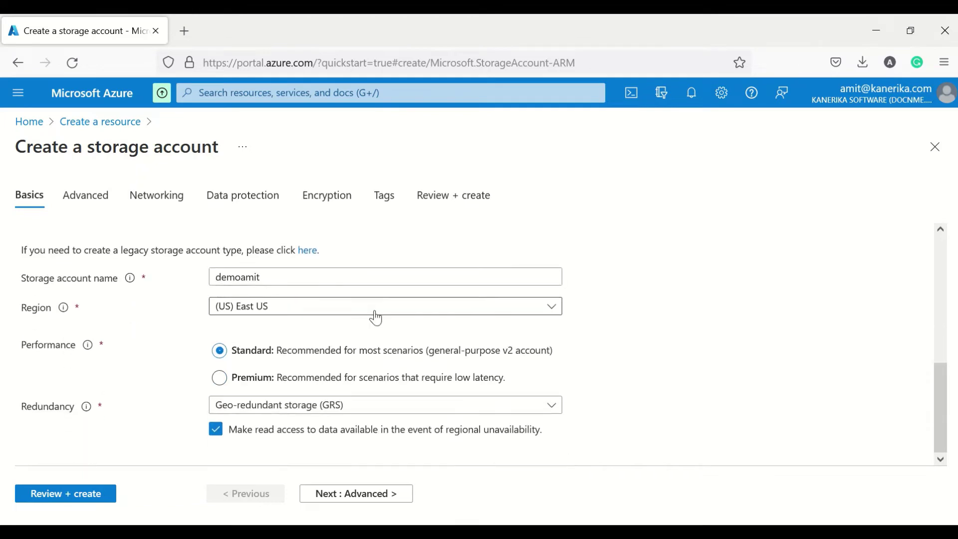
left_click(350, 496)
scroll(242, 360, "down", 5)
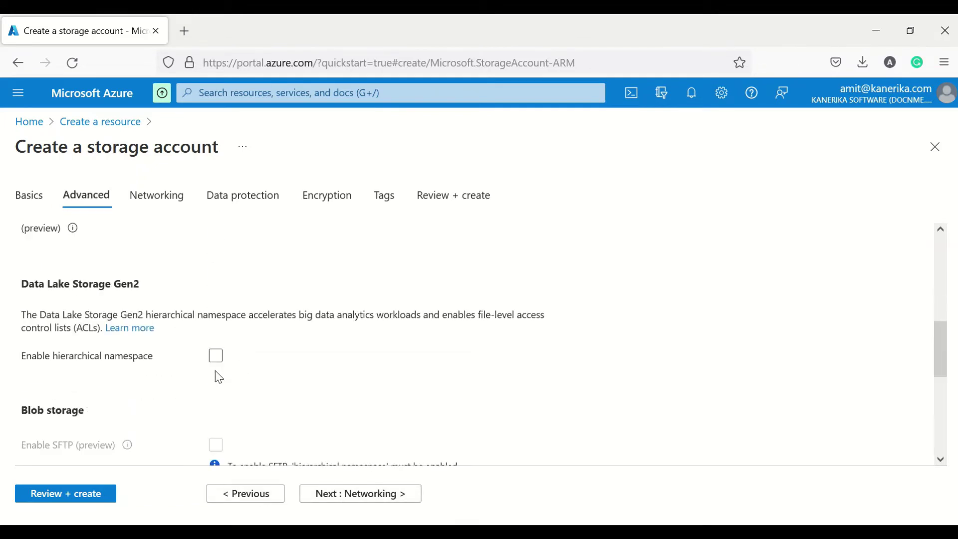
left_click(216, 361)
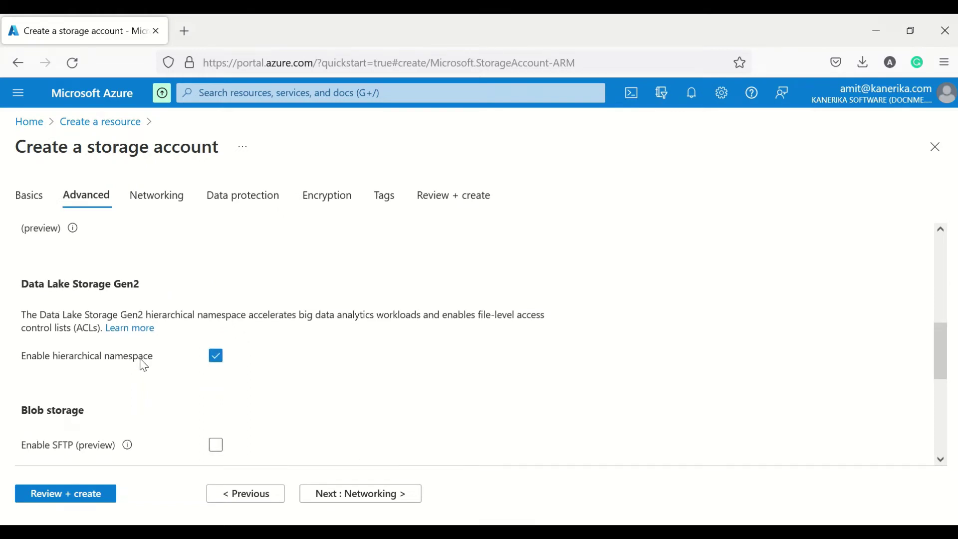
scroll(178, 367, "down", 2)
scroll(179, 363, "down", 4)
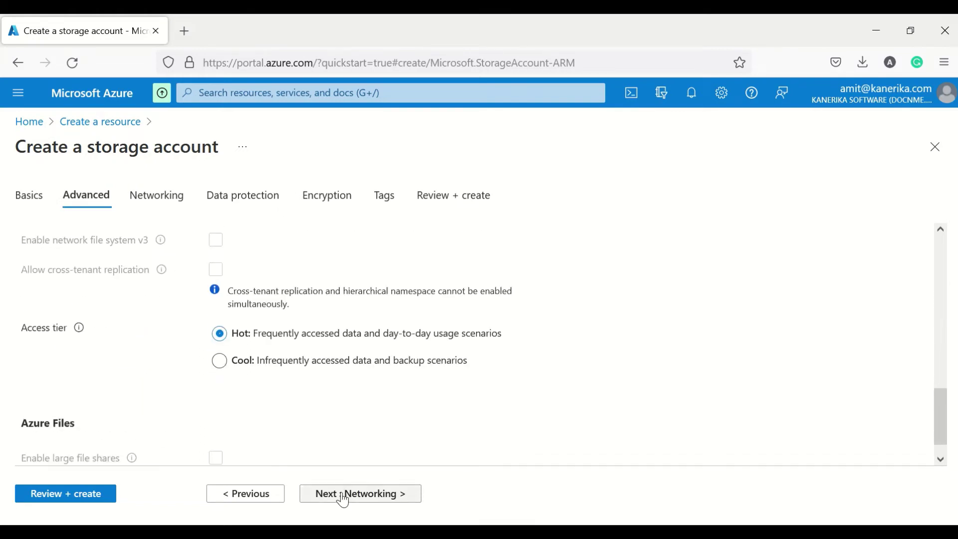
- Keep public access from all networks and advance through remaining tabs to Review + create
left_click(343, 495)
scroll(297, 329, "down", 4)
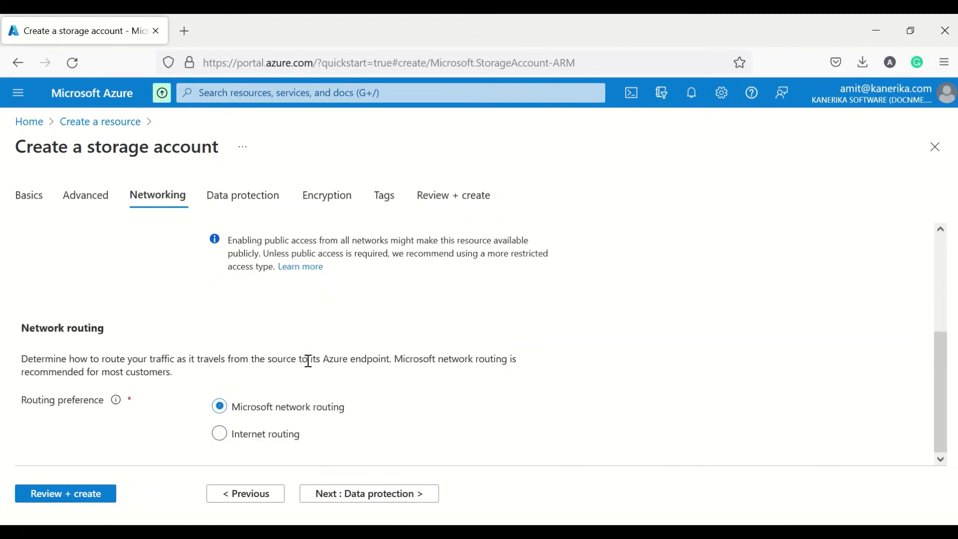
scroll(322, 380, "up", 3)
left_click(319, 325)
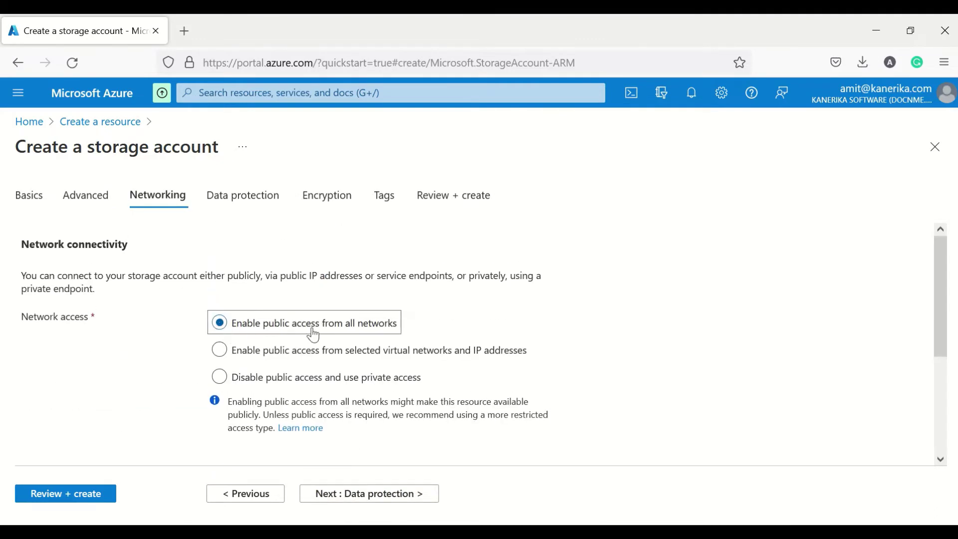
left_click(369, 495)
scroll(138, 312, "down", 3)
scroll(138, 312, "down", 10)
left_click(353, 494)
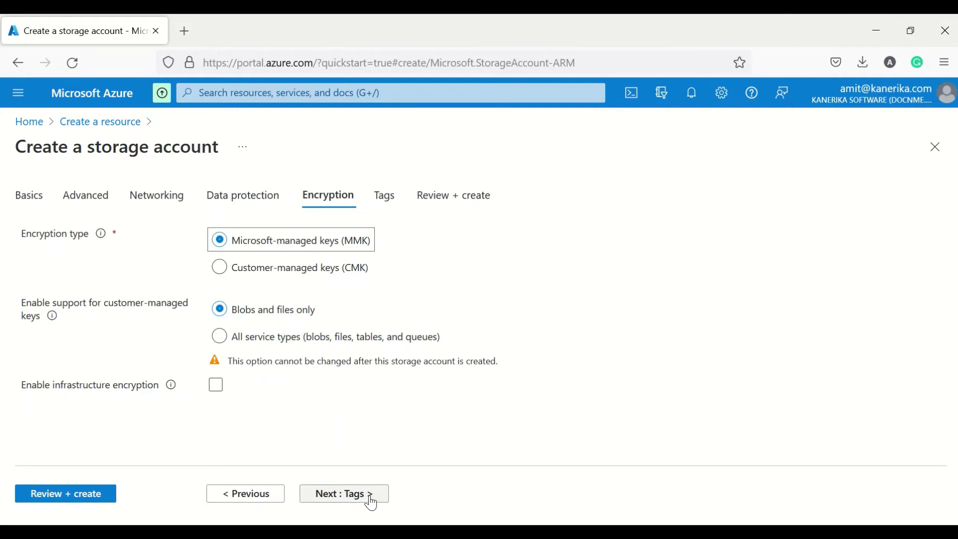
left_click(348, 497)
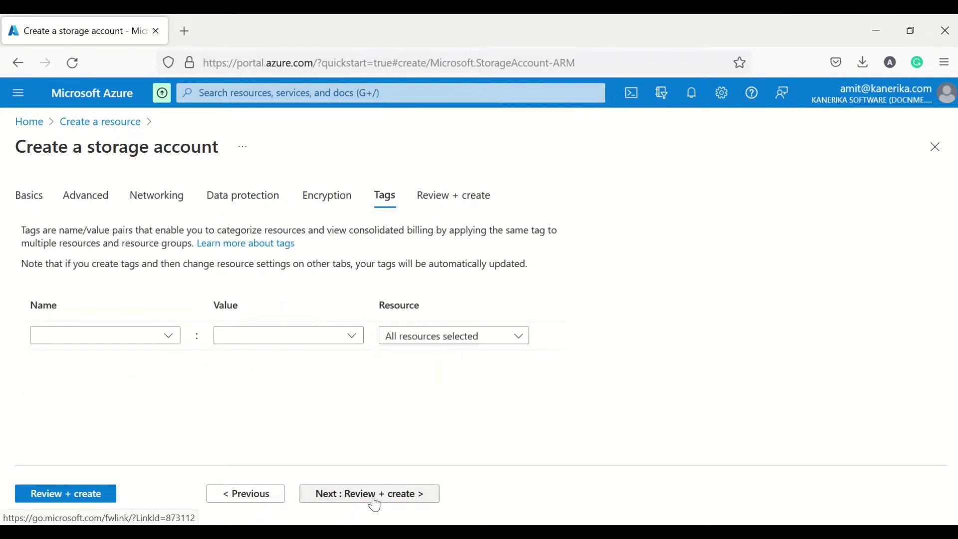
left_click(375, 494)
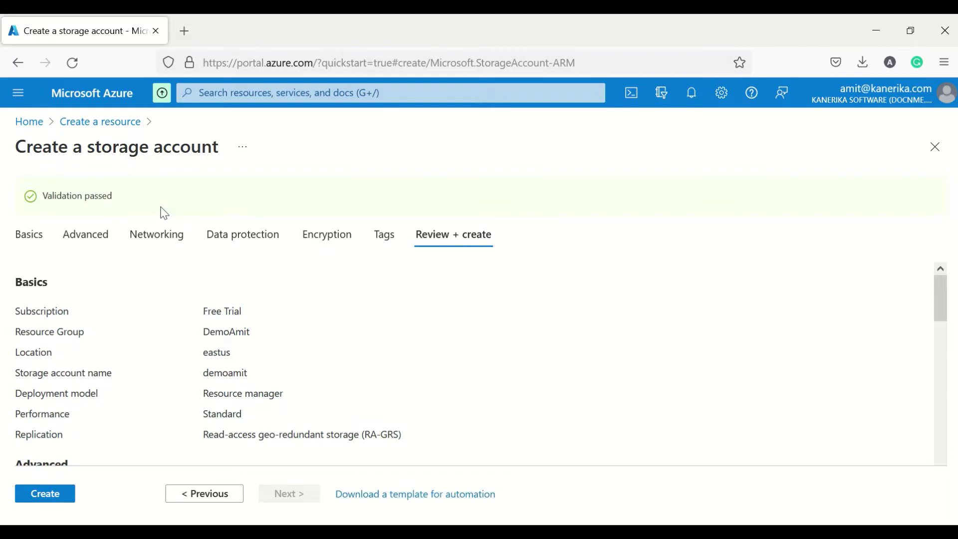
- Create the validated demoamit storage account and let the deployment complete
left_click(63, 499)
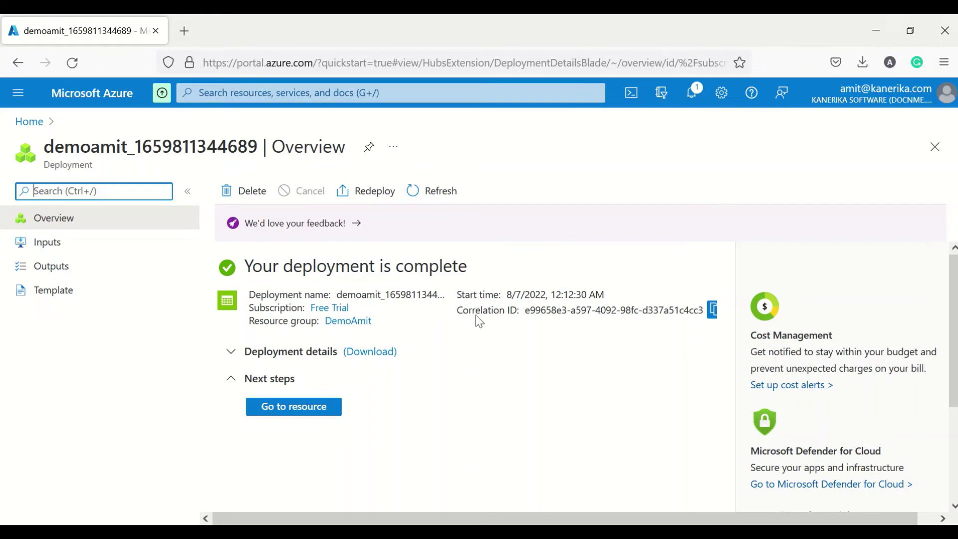
- Open the deployed demoamit storage account and go to its Containers list
left_click(234, 356)
scroll(257, 358, "down", 3)
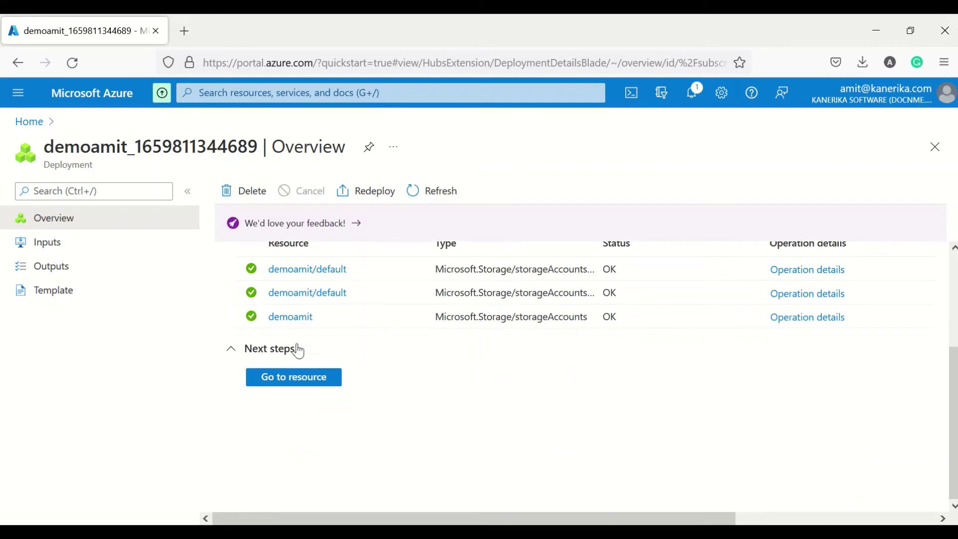
left_click(305, 381)
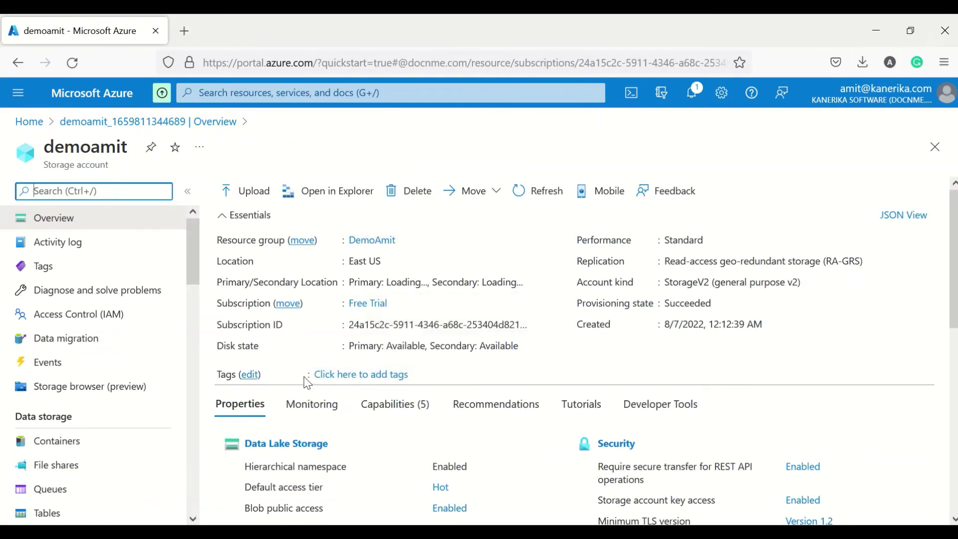
scroll(399, 310, "down", 8)
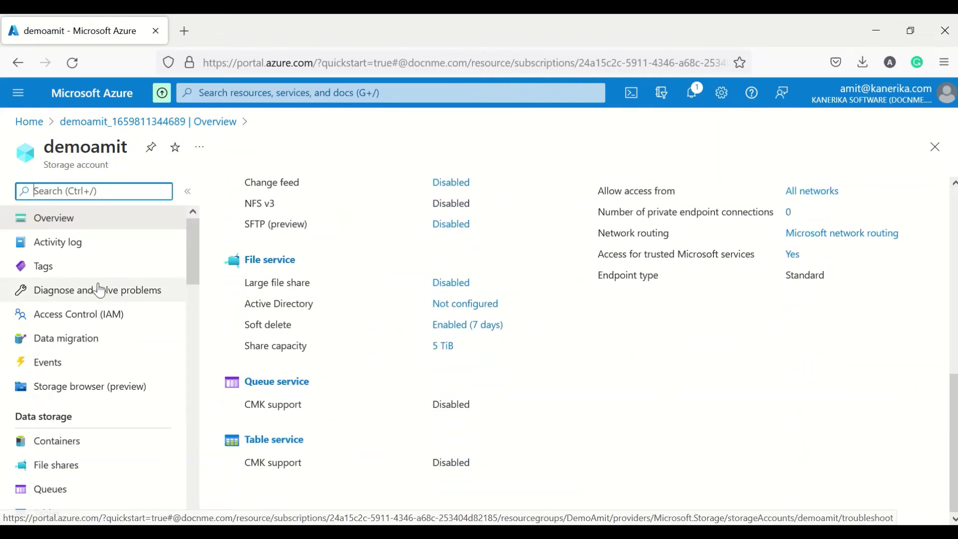
scroll(100, 302, "down", 3)
left_click(69, 291)
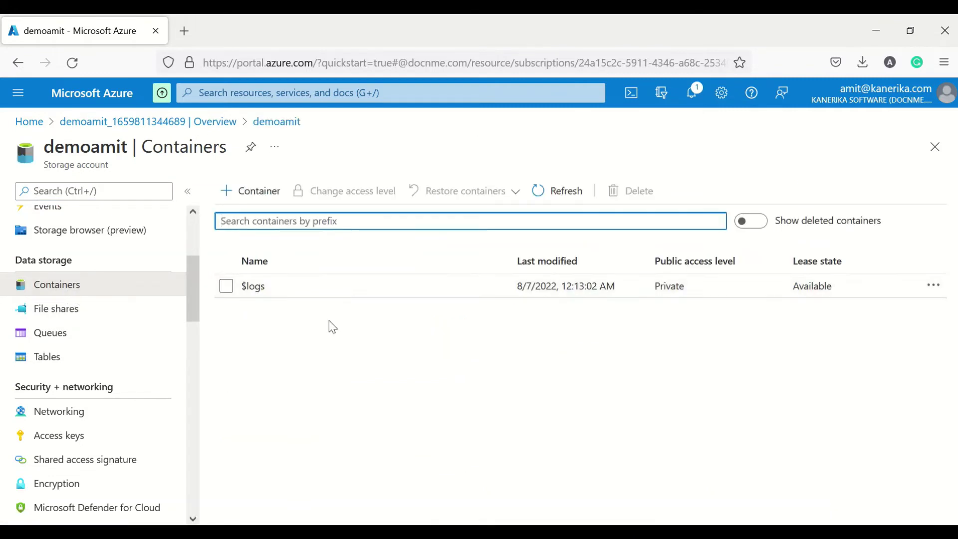
- Create a new container named 'demoamit' in lowercase with its public access level kept Private
left_click(242, 196)
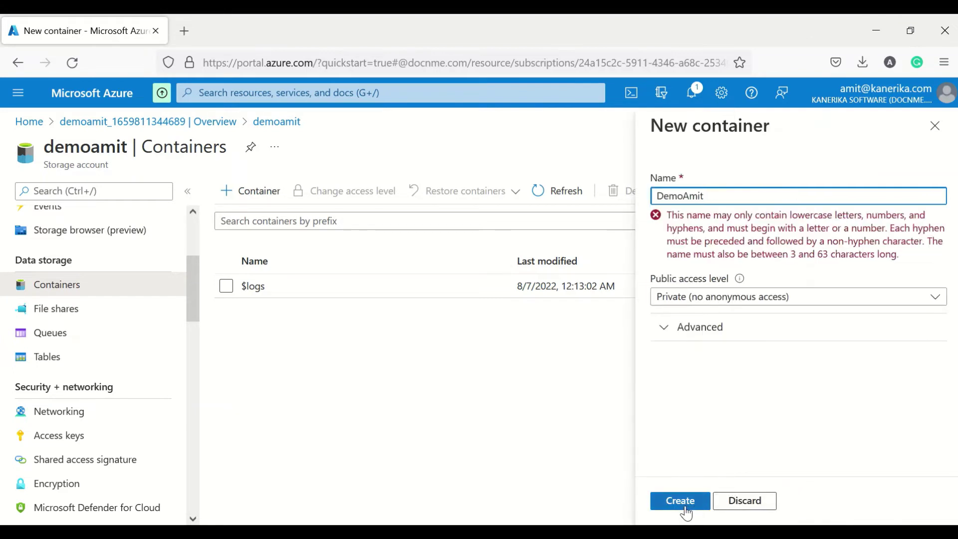
left_click(684, 509)
mouse_move(738, 269)
double_click(721, 201)
type("demoam")
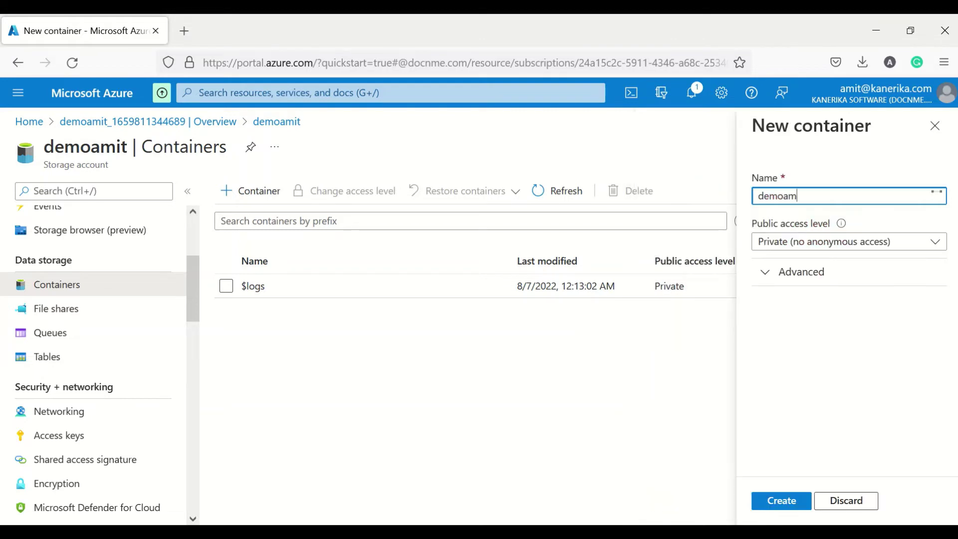
left_click(870, 243)
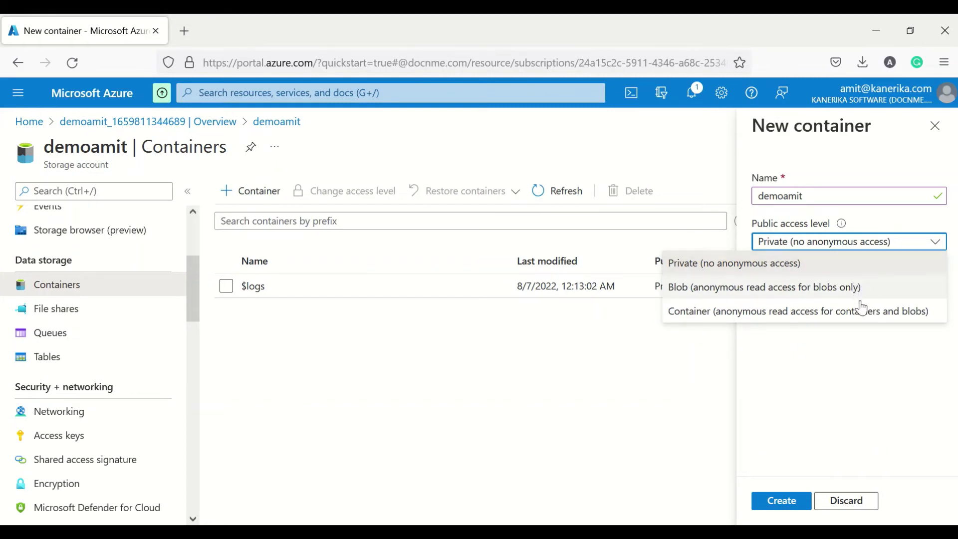
left_click(855, 274)
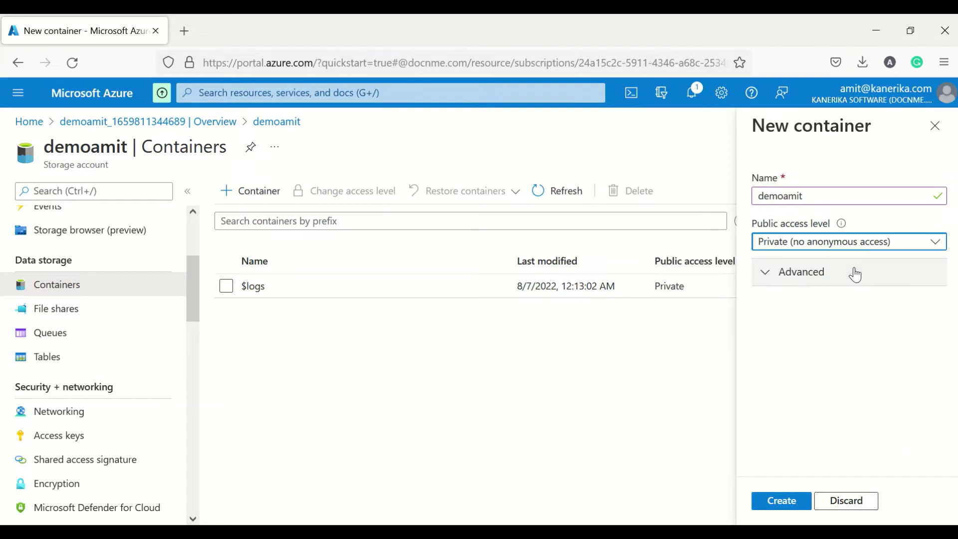
left_click(770, 290)
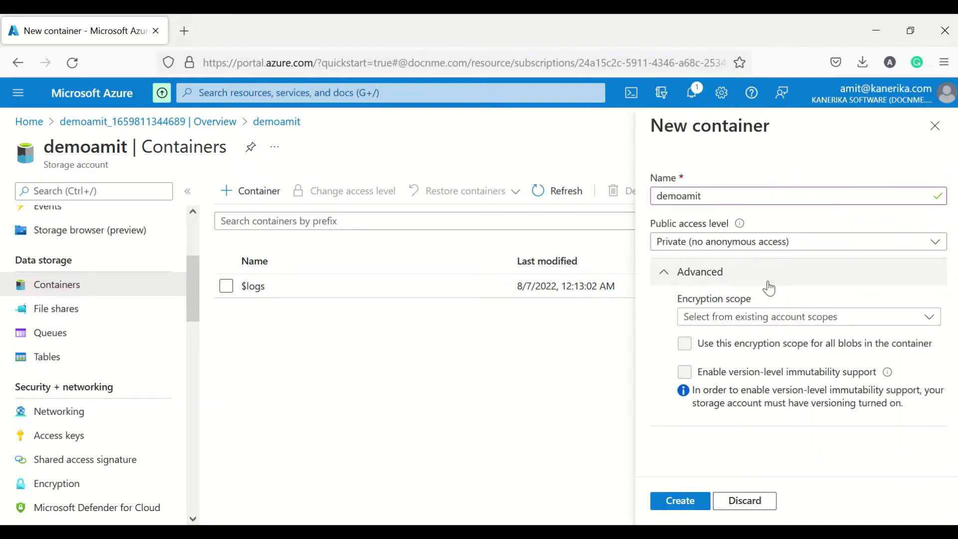
left_click(682, 501)
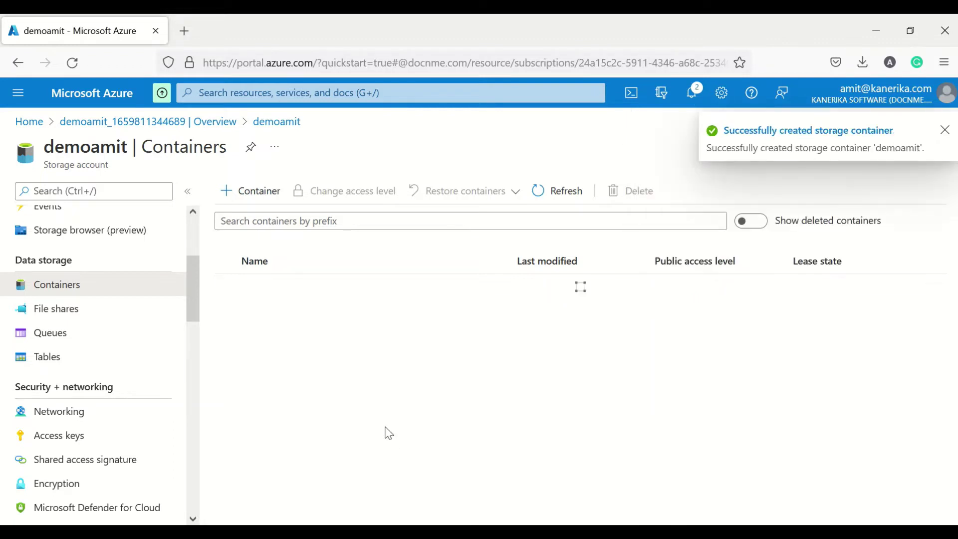
right_click(263, 320)
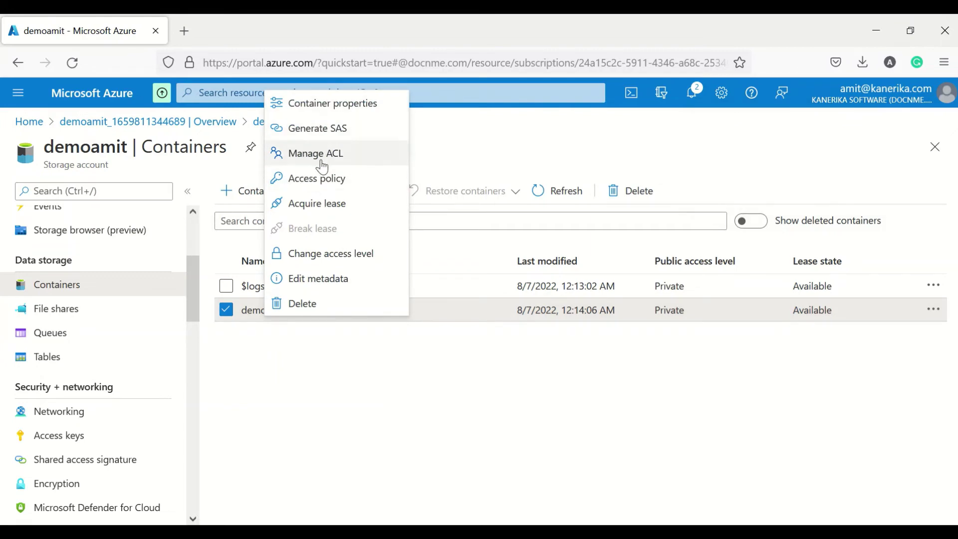
left_click(323, 180)
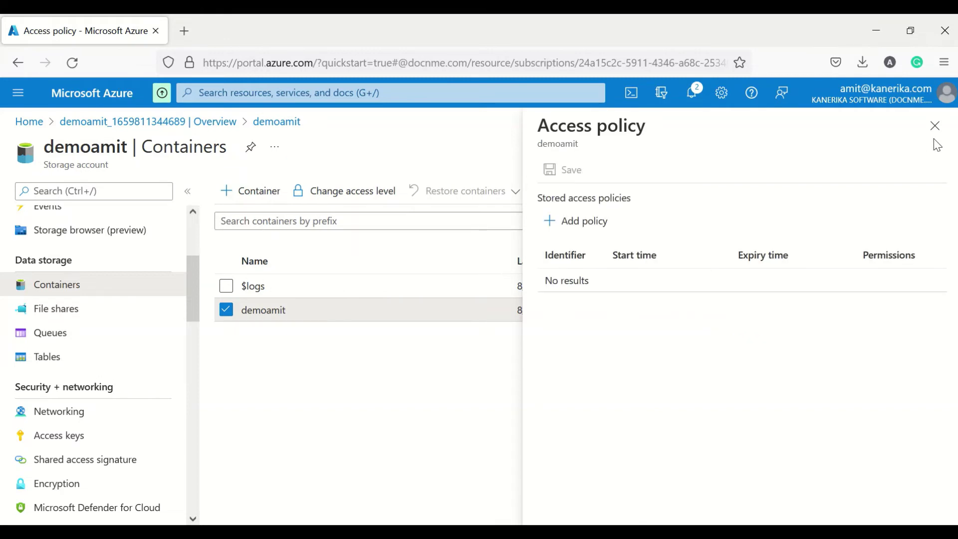
left_click(935, 126)
right_click(268, 320)
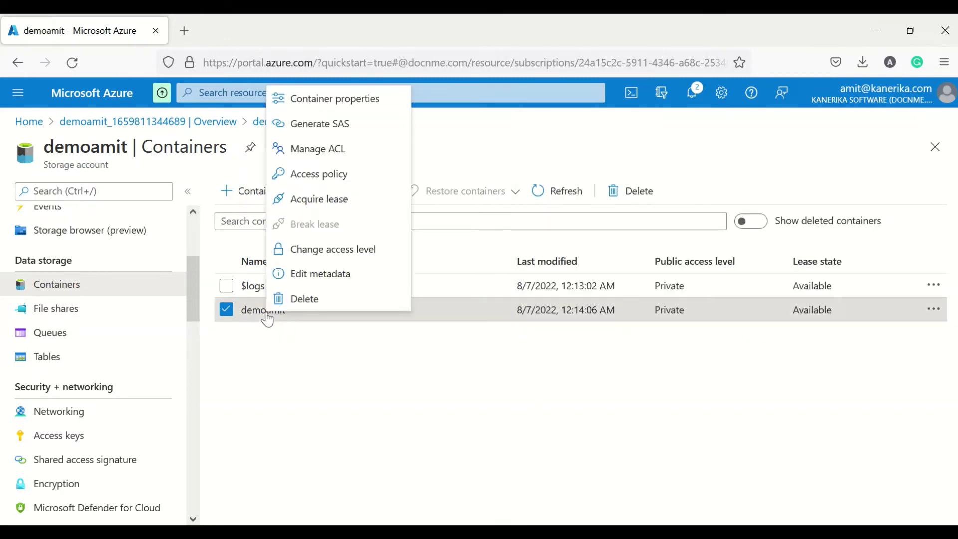
left_click(305, 254)
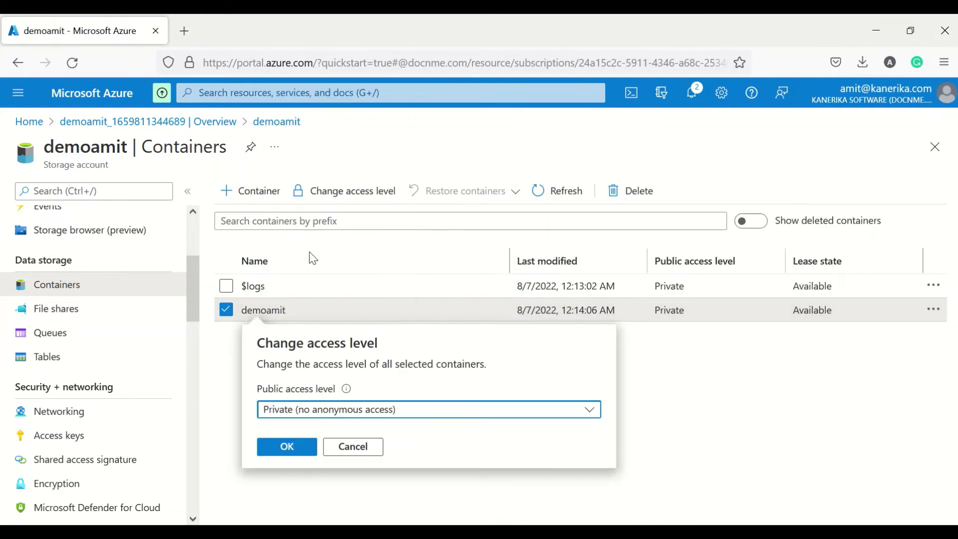
left_click(365, 449)
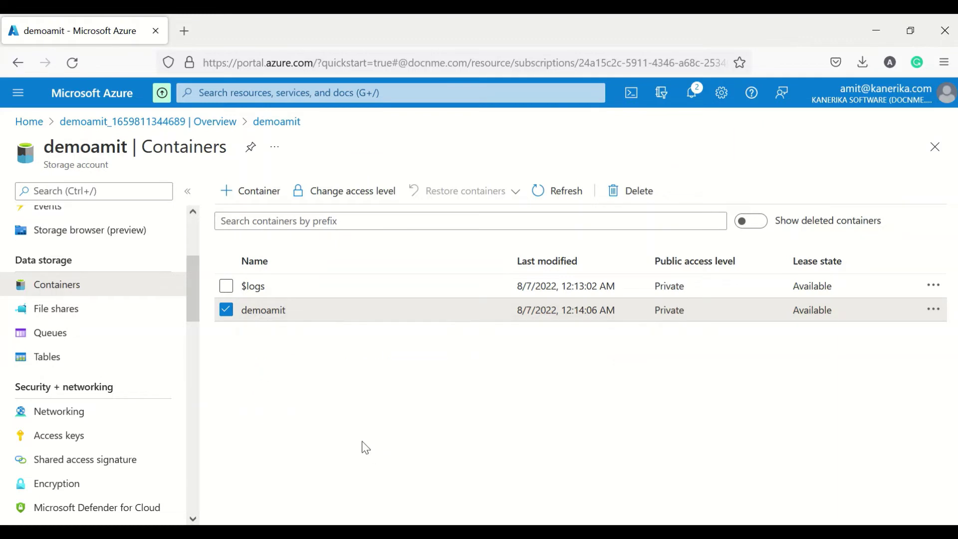
- Open the demoamit container's Upload blob panel and browse for a local file
left_click(272, 311)
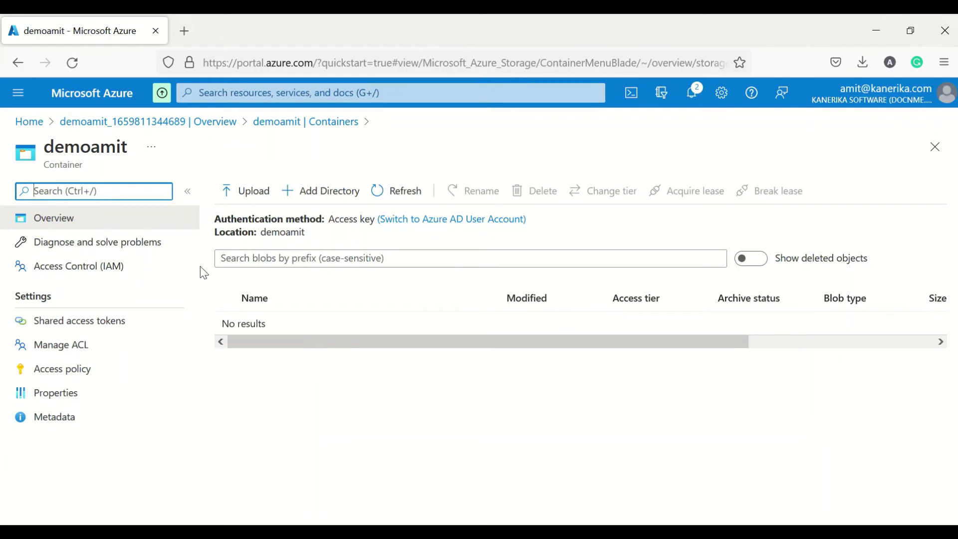
left_click(241, 192)
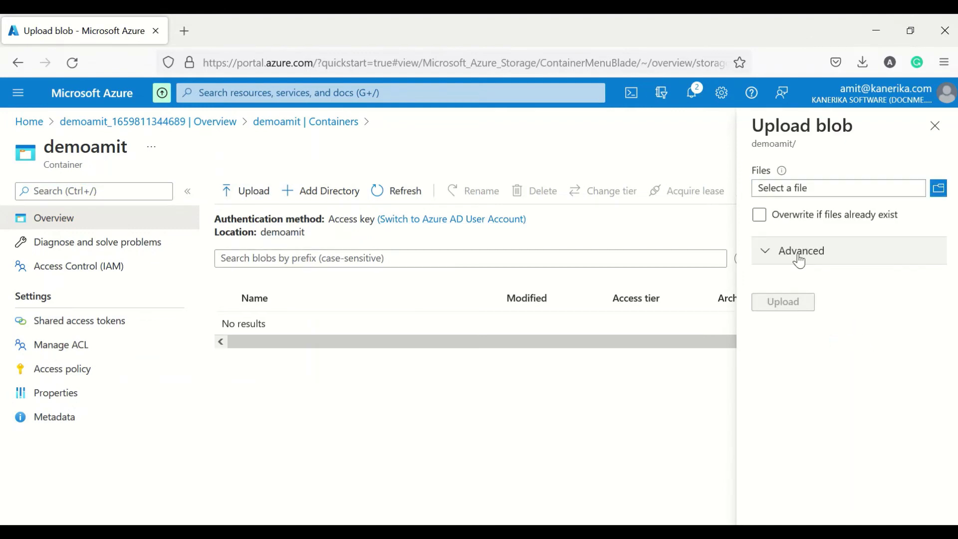
left_click(937, 190)
- Pick sales.csv, dated 8/30/2020, from the power bi > Data > csv folder
scroll(115, 117, "up", 1)
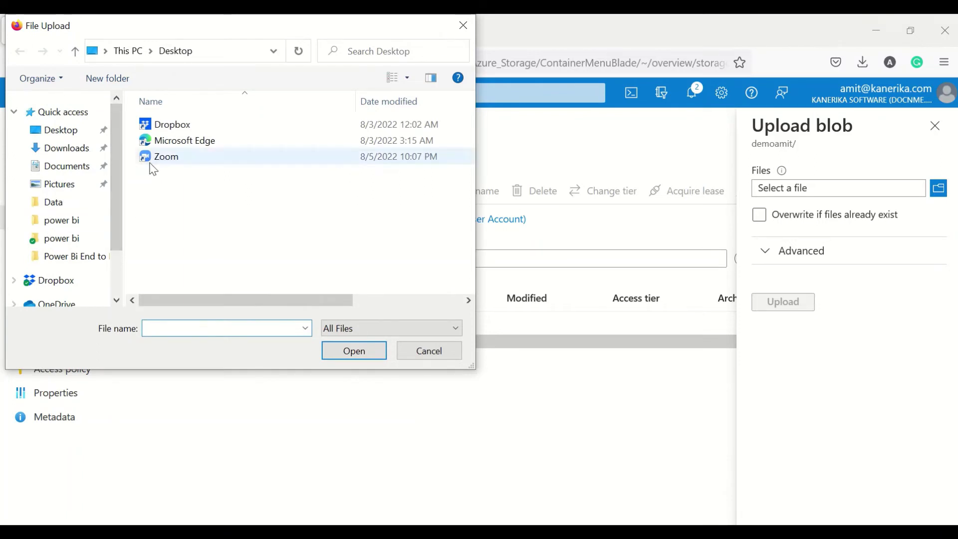
left_click(71, 228)
double_click(187, 160)
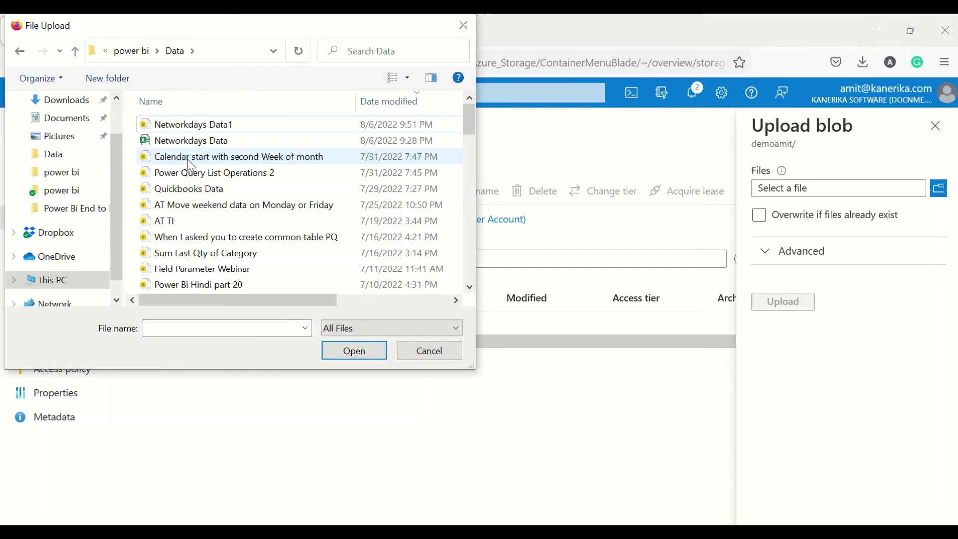
scroll(186, 179, "down", 15)
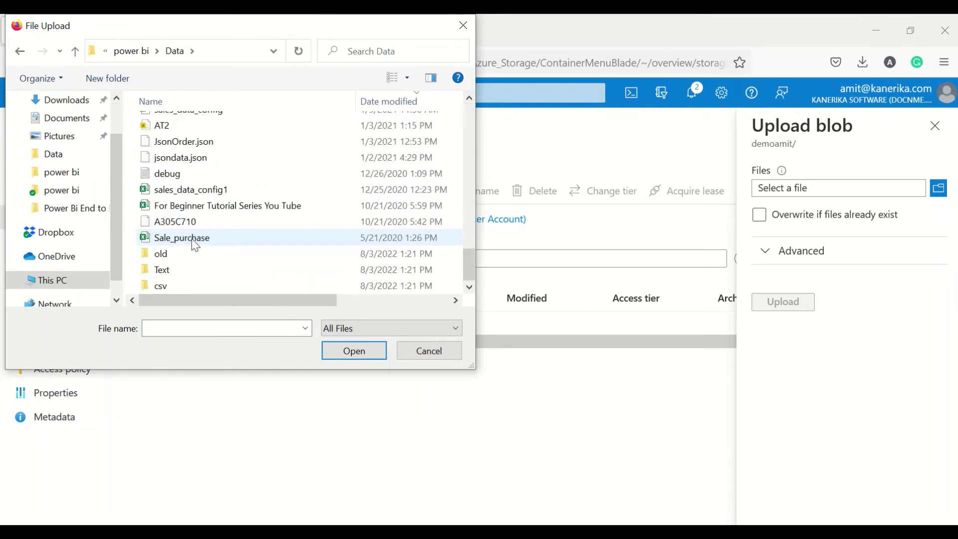
double_click(167, 285)
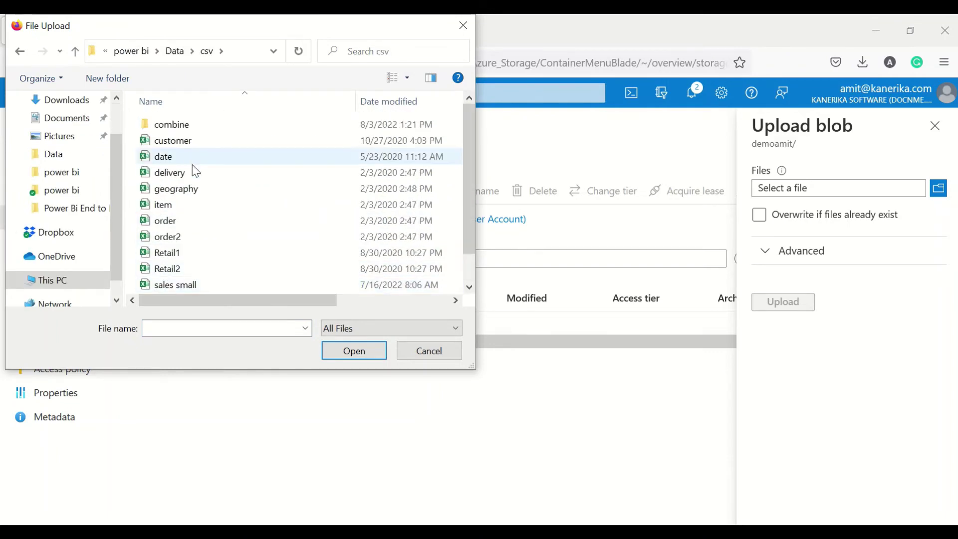
scroll(175, 257, "down", 1)
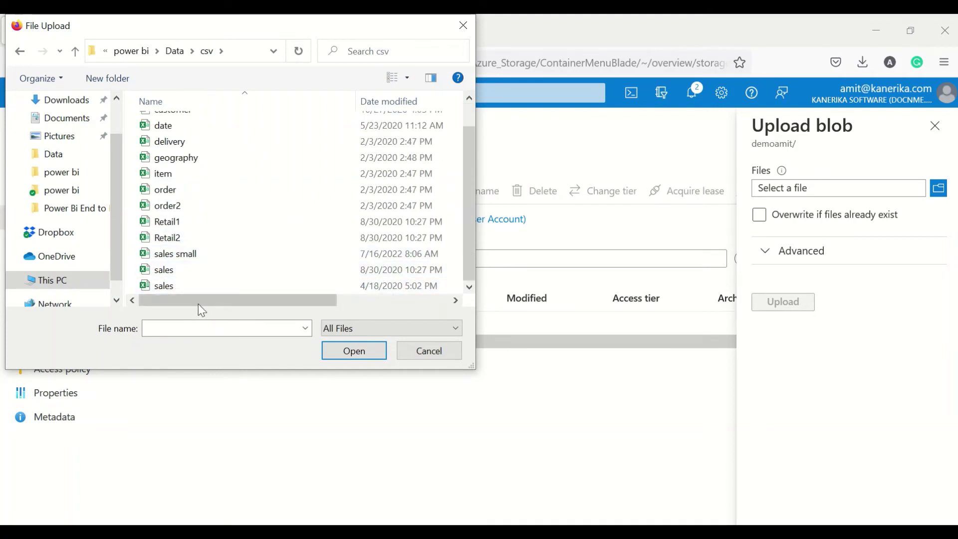
left_click_drag(199, 293, 167, 291)
left_click(170, 286)
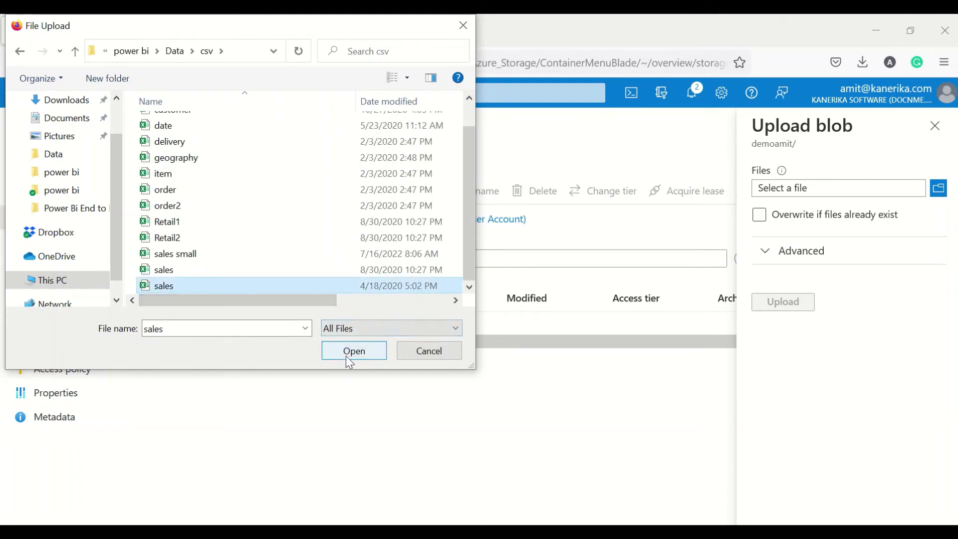
left_click(155, 273)
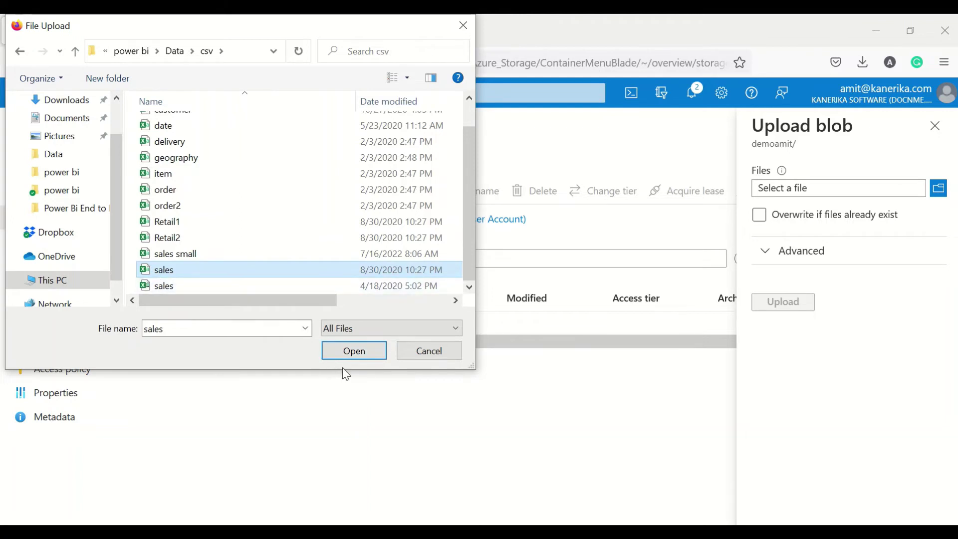
left_click(343, 349)
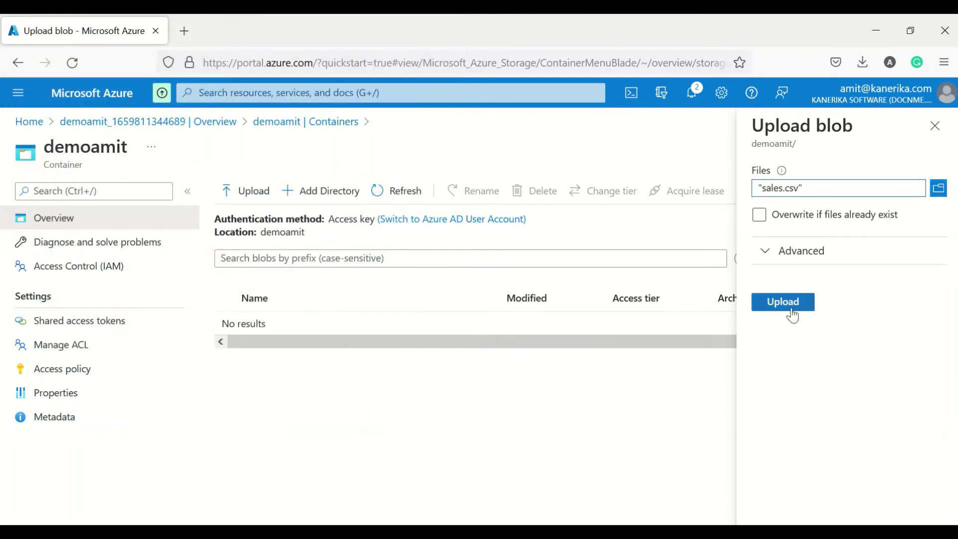
- Upload sales.csv and customer.csv into the demoamit container
left_click(790, 309)
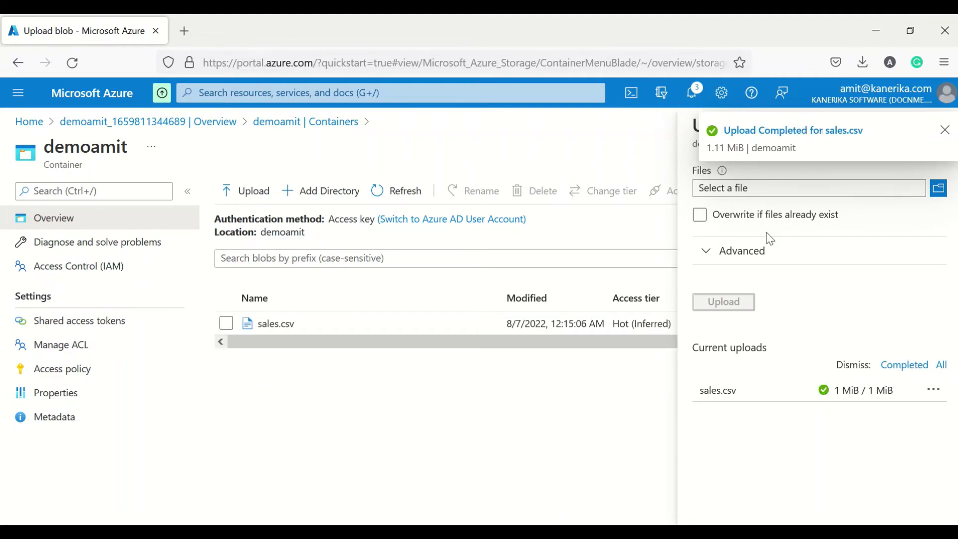
left_click(939, 188)
left_click(175, 141)
left_click(340, 352)
left_click(716, 305)
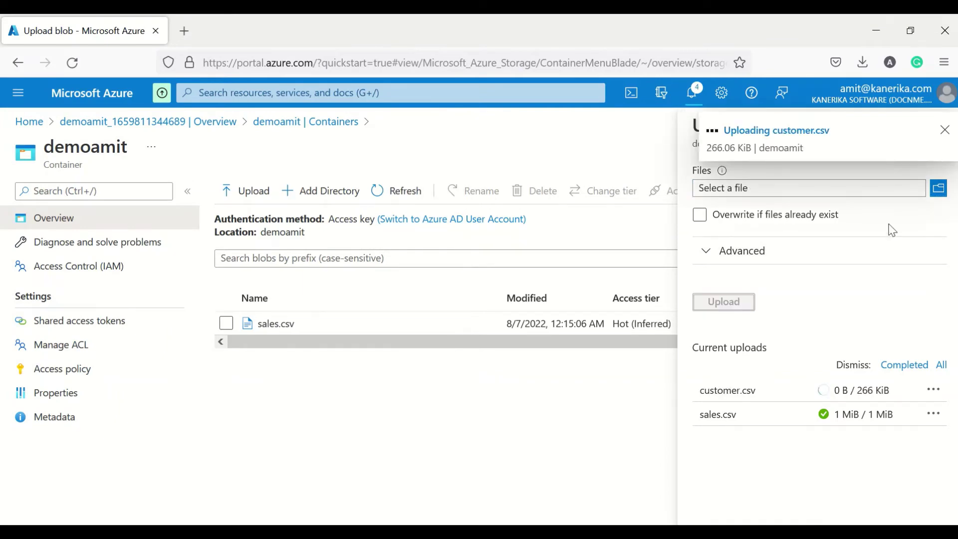
- Upload order.csv and geography.csv as well, then close the Upload blob panel
left_click(938, 190)
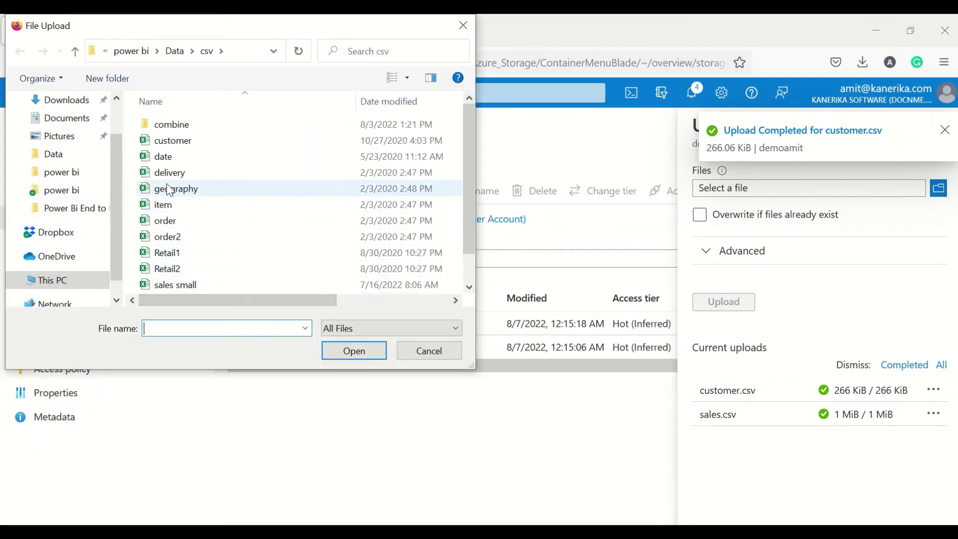
scroll(184, 255, "down", 1)
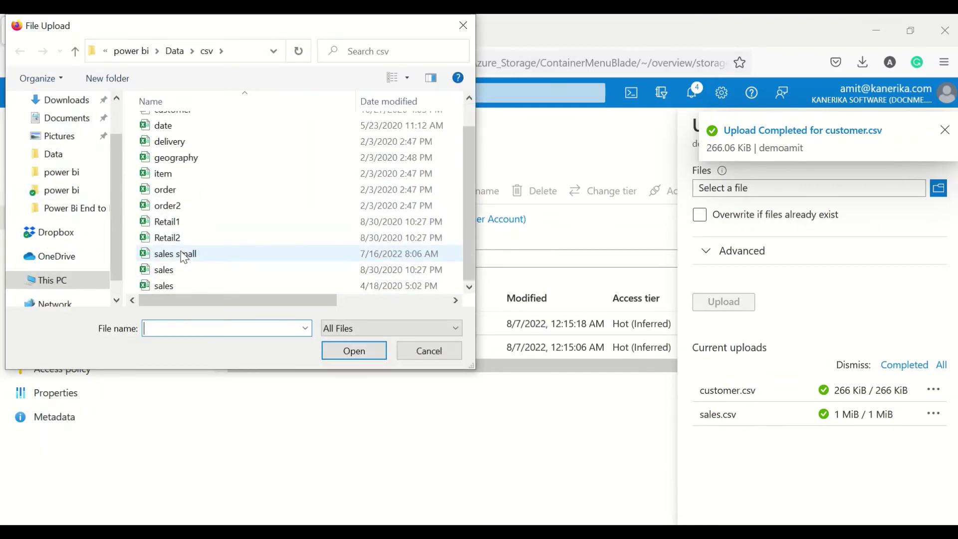
left_click(179, 188)
left_click(338, 354)
left_click(719, 303)
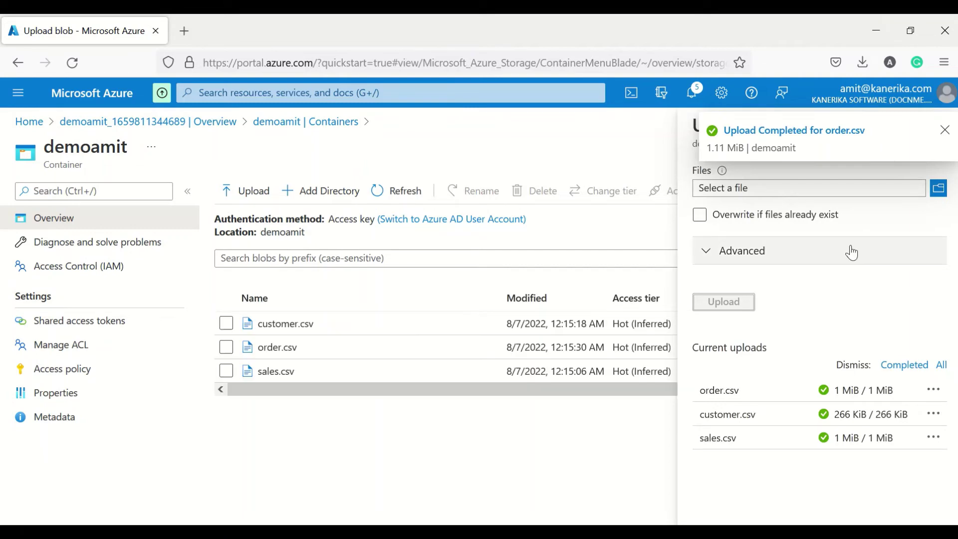
left_click(941, 189)
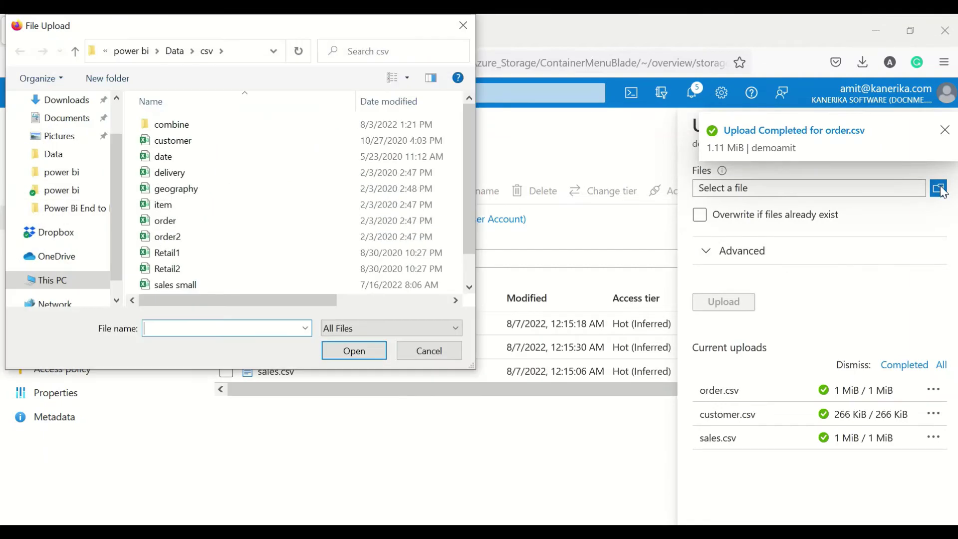
left_click(178, 195)
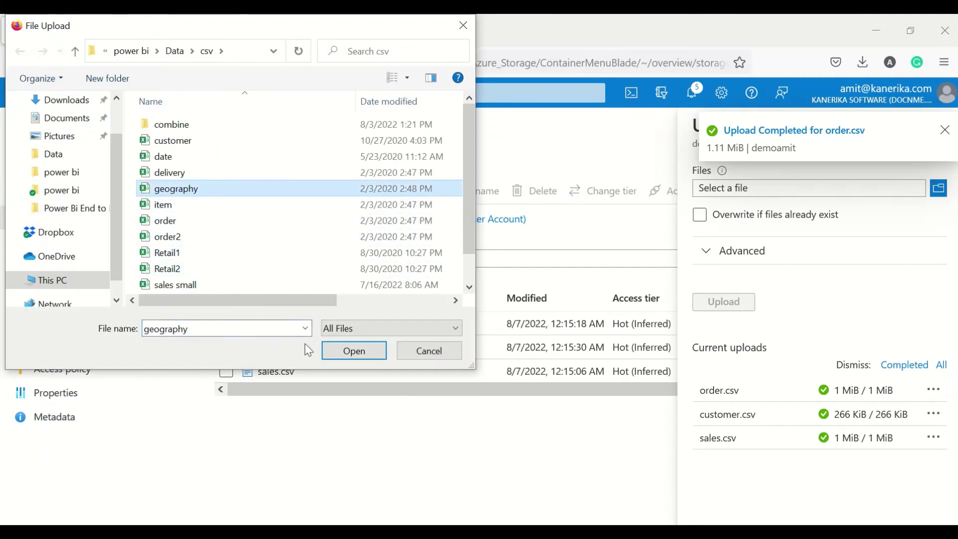
left_click(344, 351)
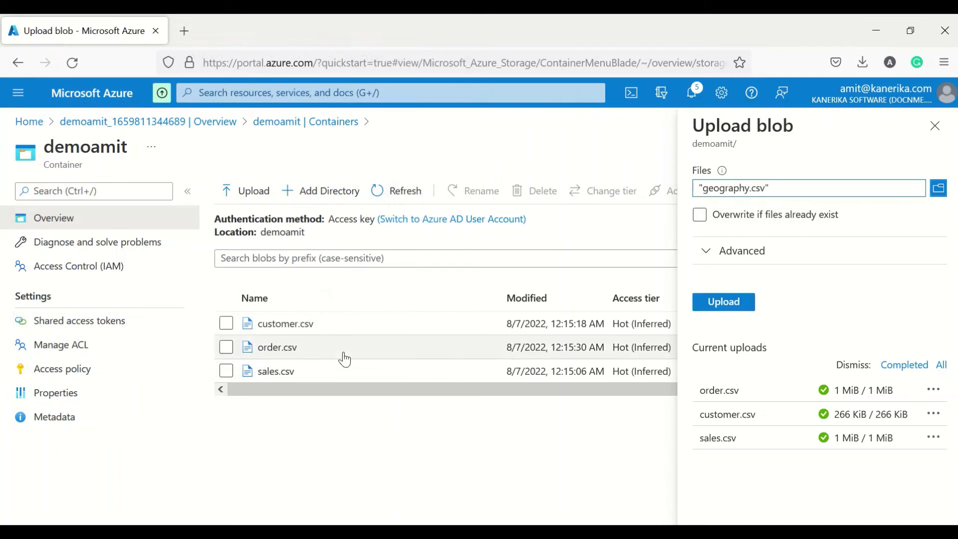
left_click(724, 307)
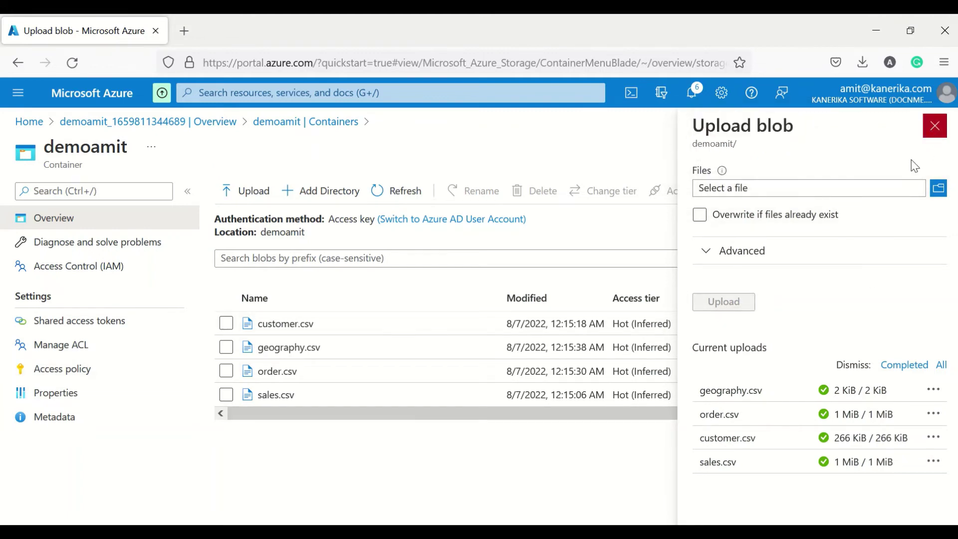
left_click(935, 126)
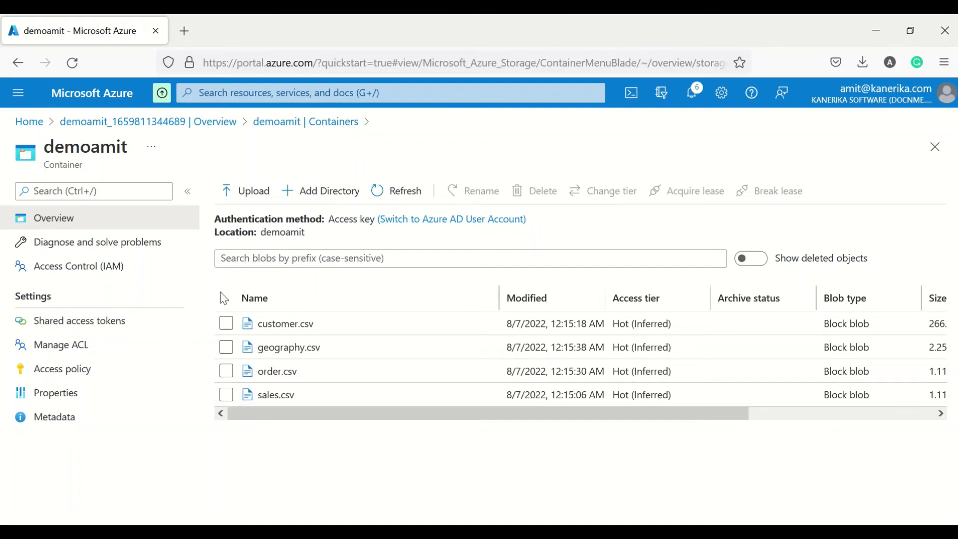
- Go from the deployment to the demoamit storage account and view its Access keys and Networking pages
left_click(113, 125)
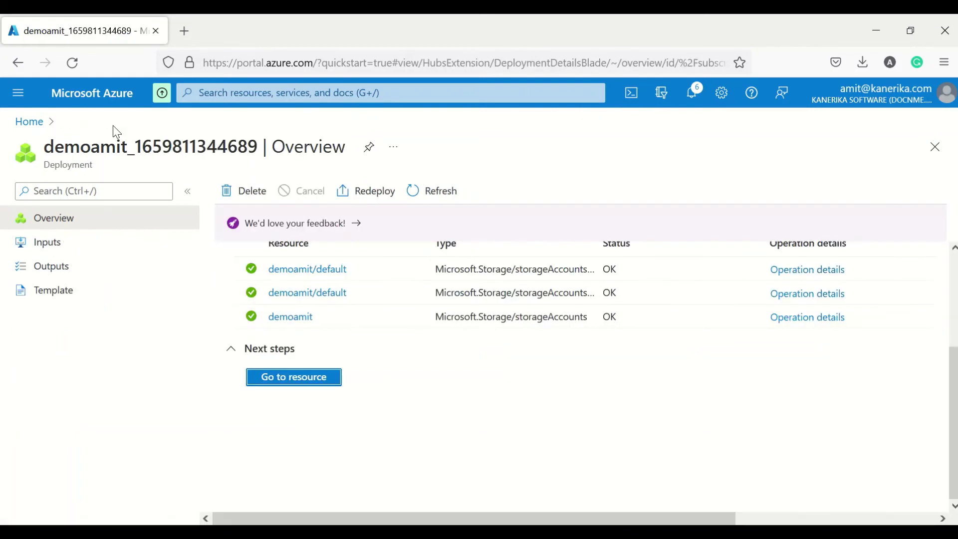
left_click(264, 382)
scroll(130, 369, "down", 4)
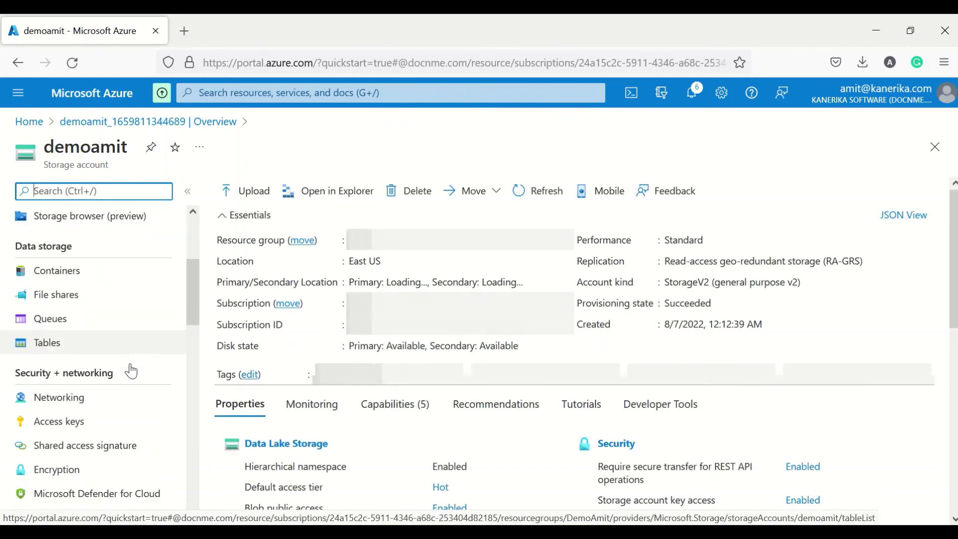
left_click(111, 362)
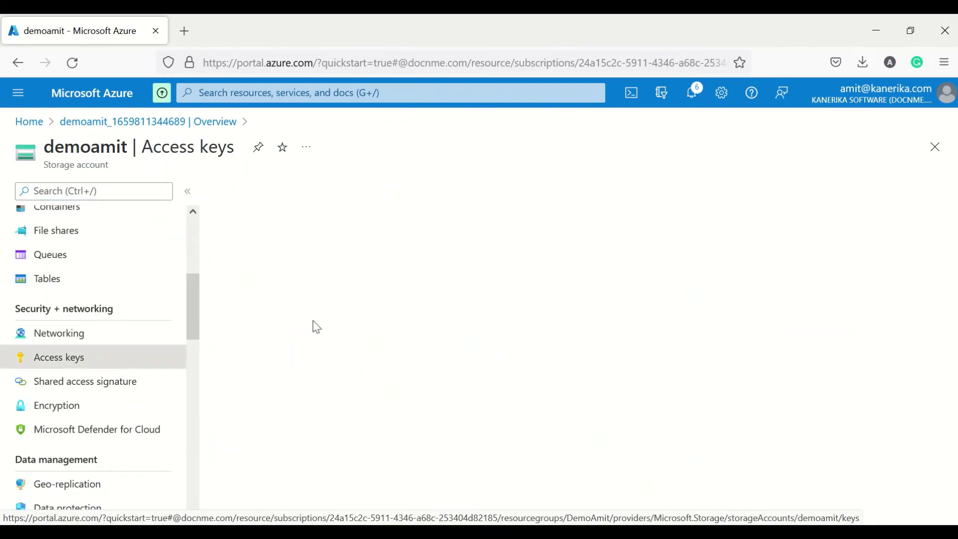
scroll(448, 313, "down", 1)
scroll(448, 314, "down", 1)
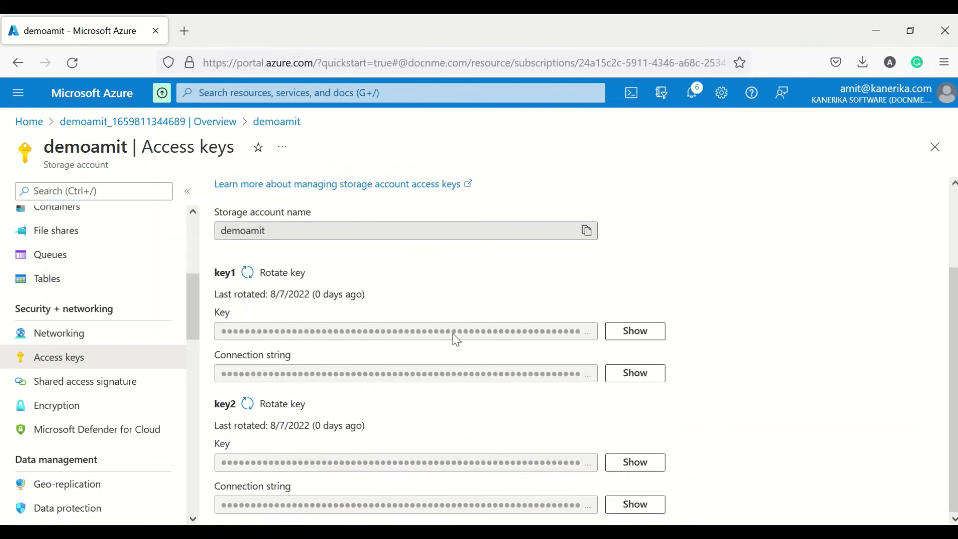
left_click(86, 339)
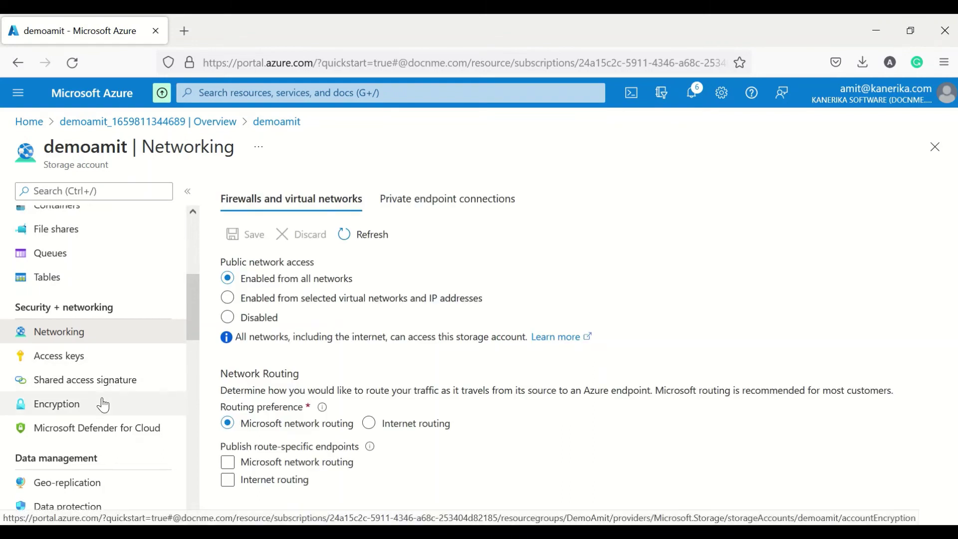
- Glance at demoamit's Resource sharing (CORS) page, then scroll through its Configuration settings
scroll(102, 403, "down", 3)
scroll(102, 402, "down", 6)
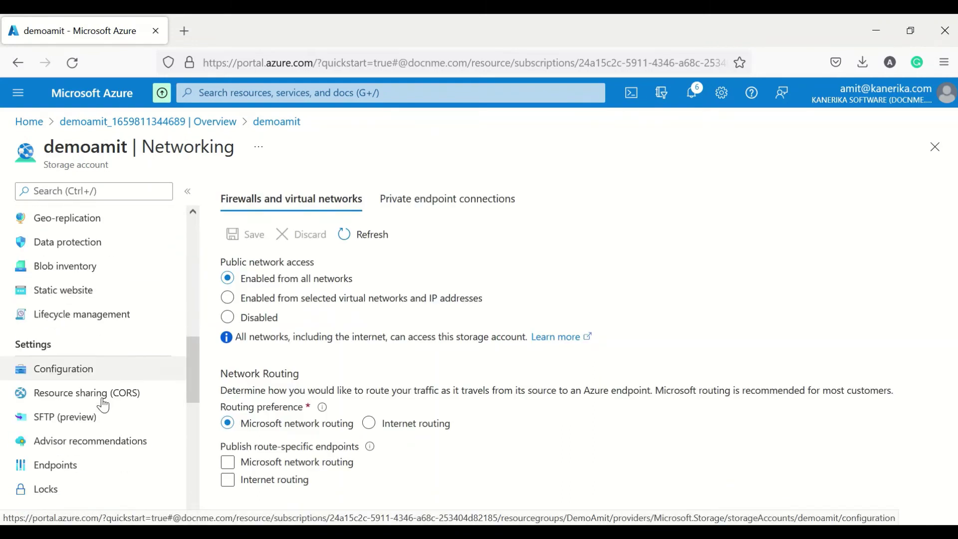
left_click(103, 356)
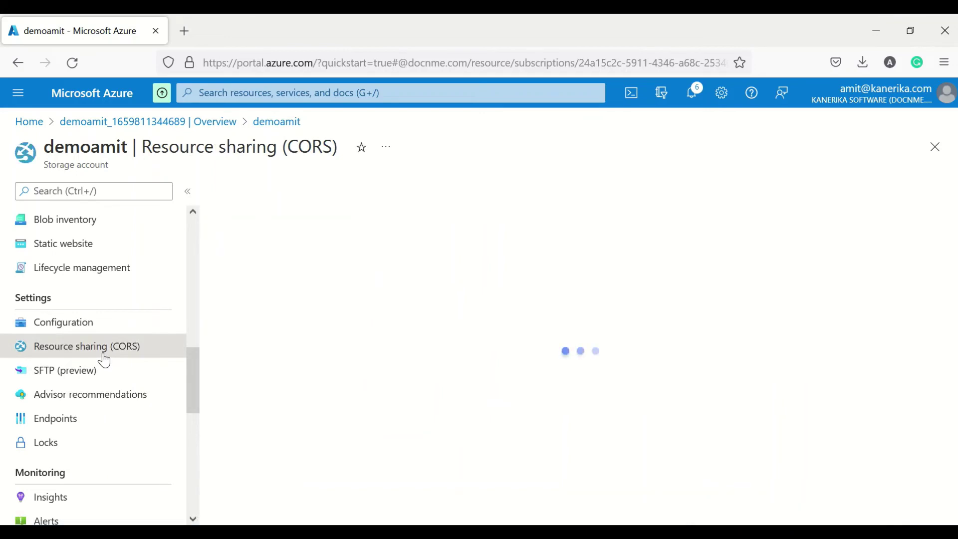
left_click(78, 327)
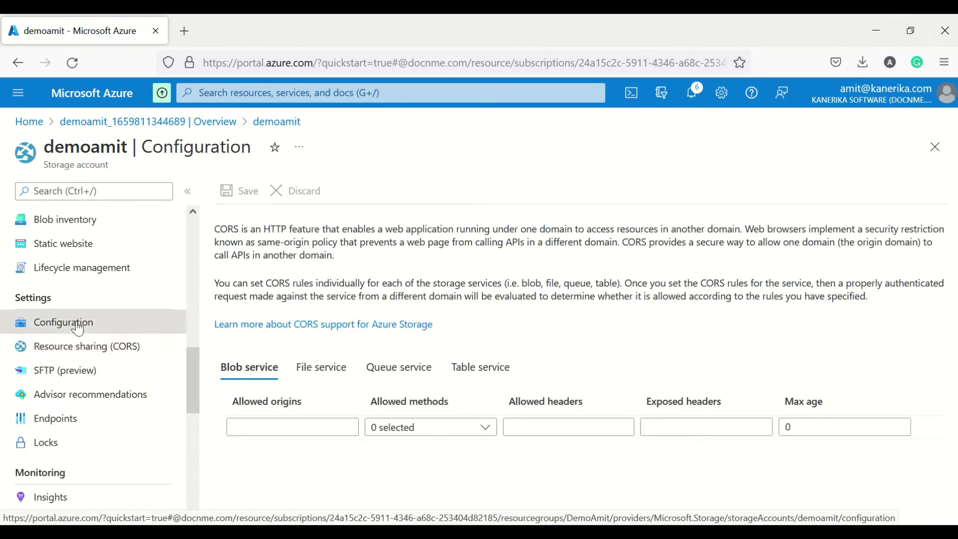
scroll(200, 345, "down", 2)
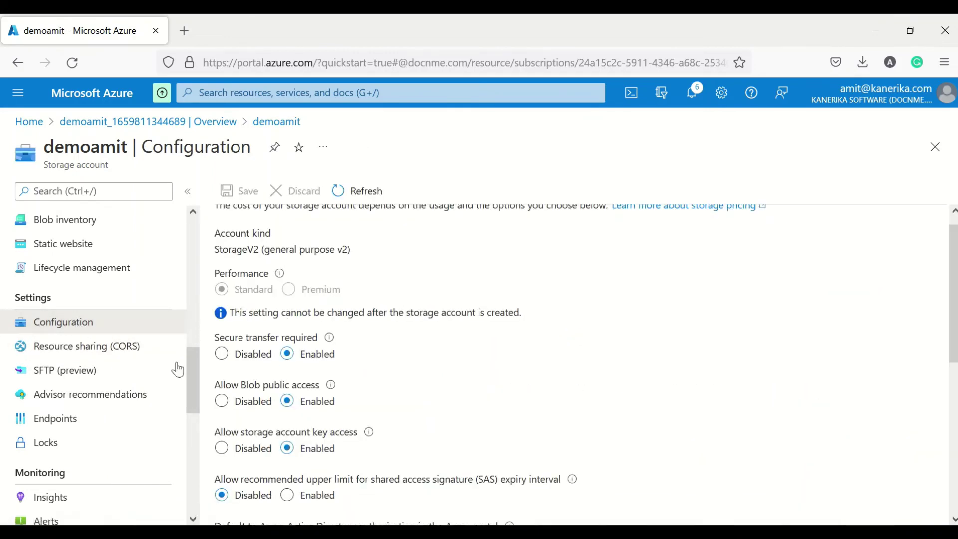
scroll(111, 387, "down", 5)
scroll(111, 393, "down", 5)
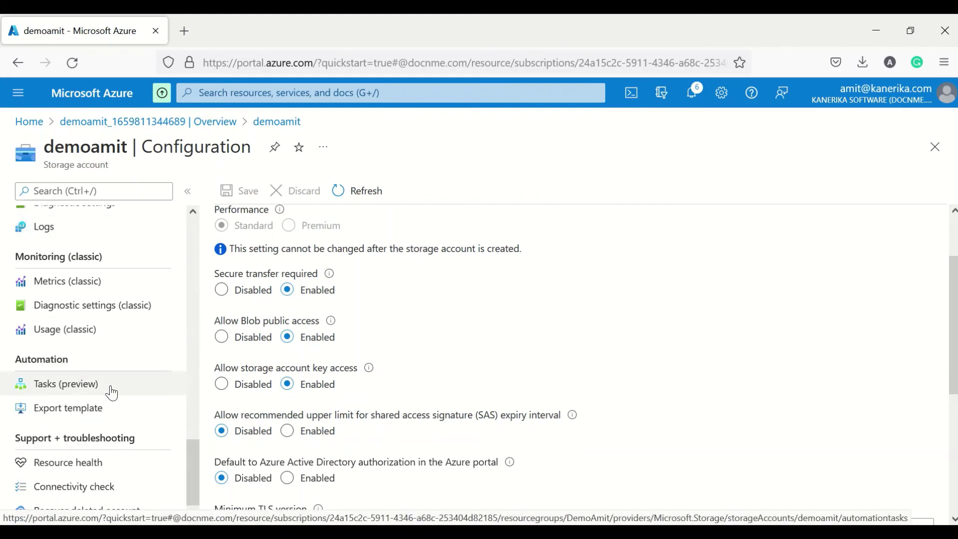
scroll(112, 393, "up", 10)
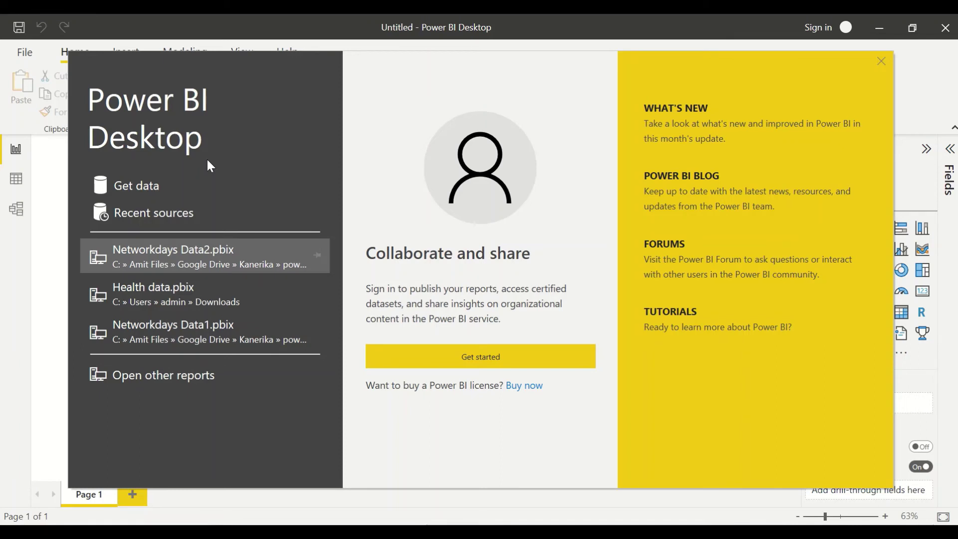
- Choose Azure Data Lake Storage Gen2 from Get data's Azure connectors and connect
left_click(152, 189)
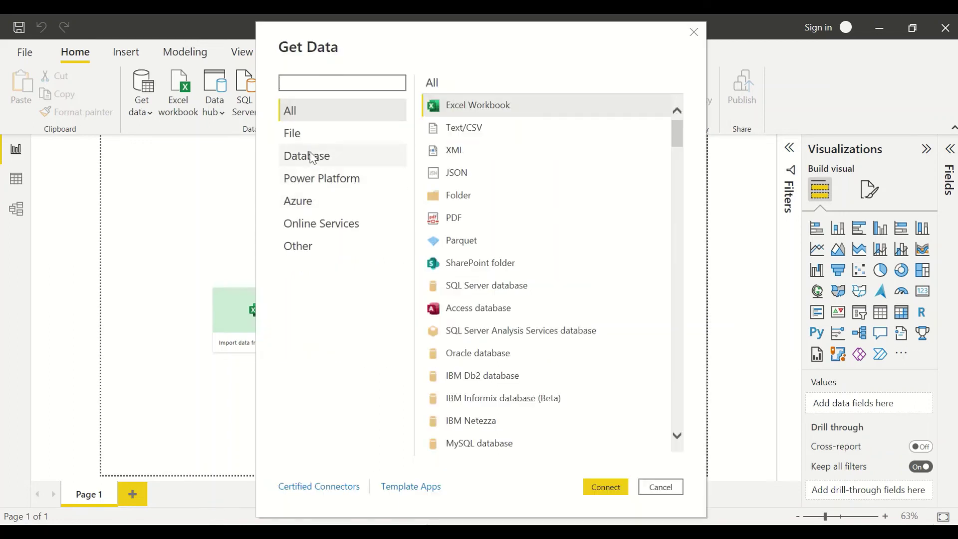
left_click(305, 205)
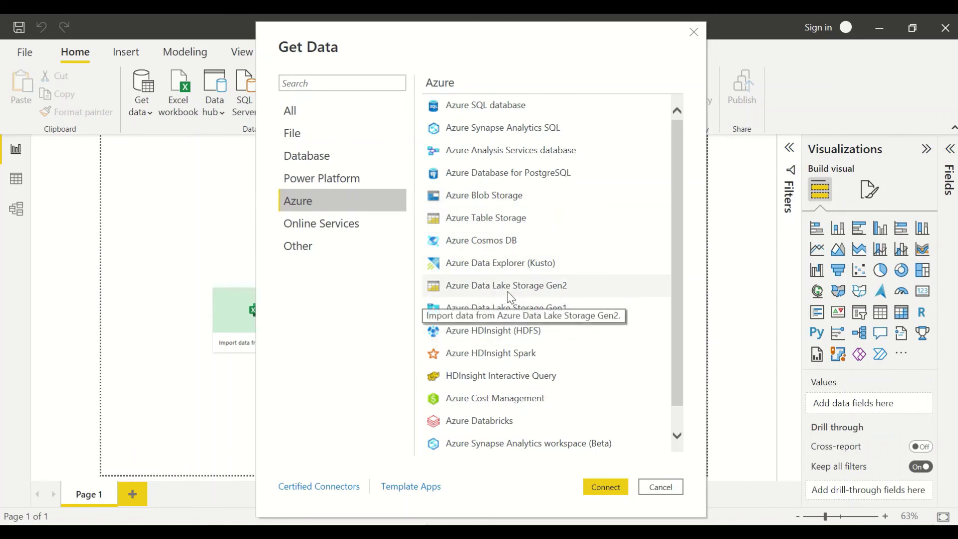
left_click(556, 289)
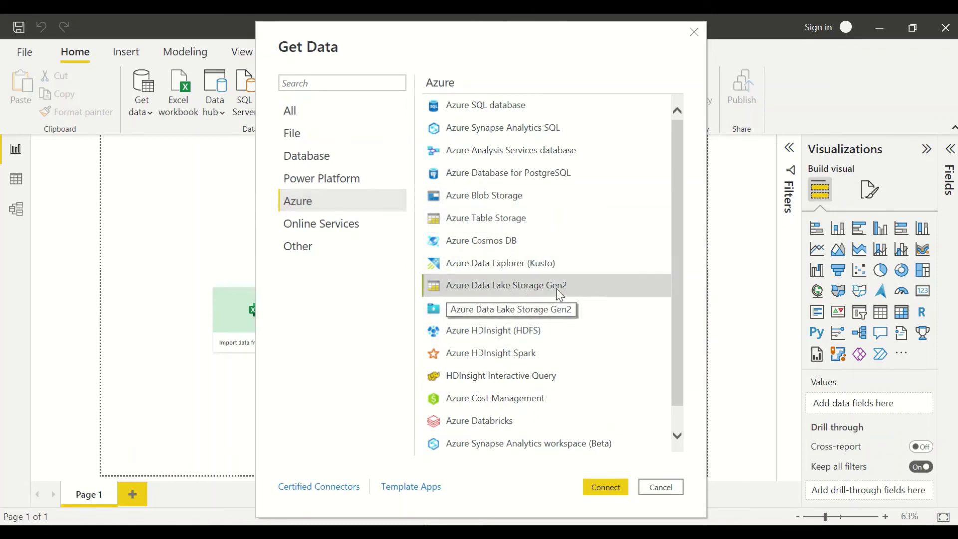
left_click(604, 496)
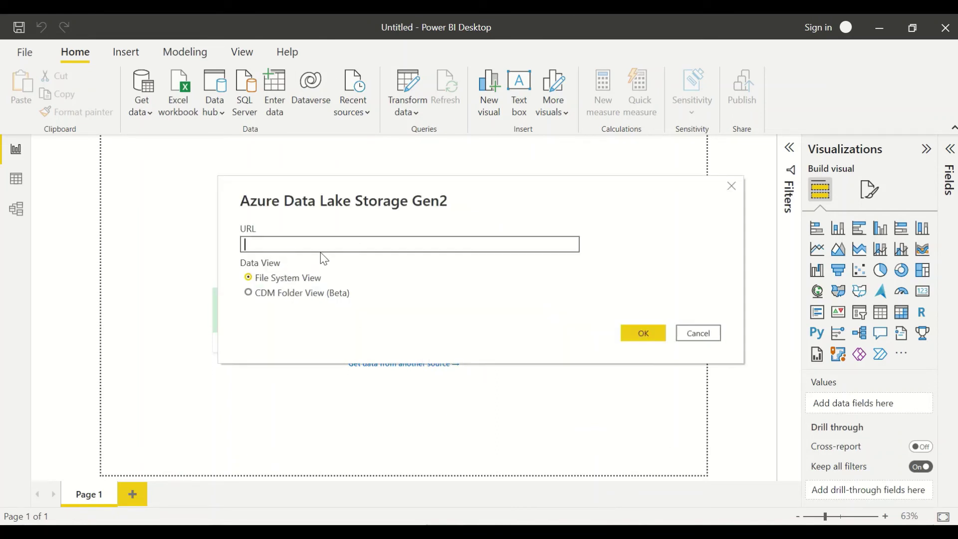
- Switch to the Azure portal and return to the demoamit storage account overview
key("alt+Tab")
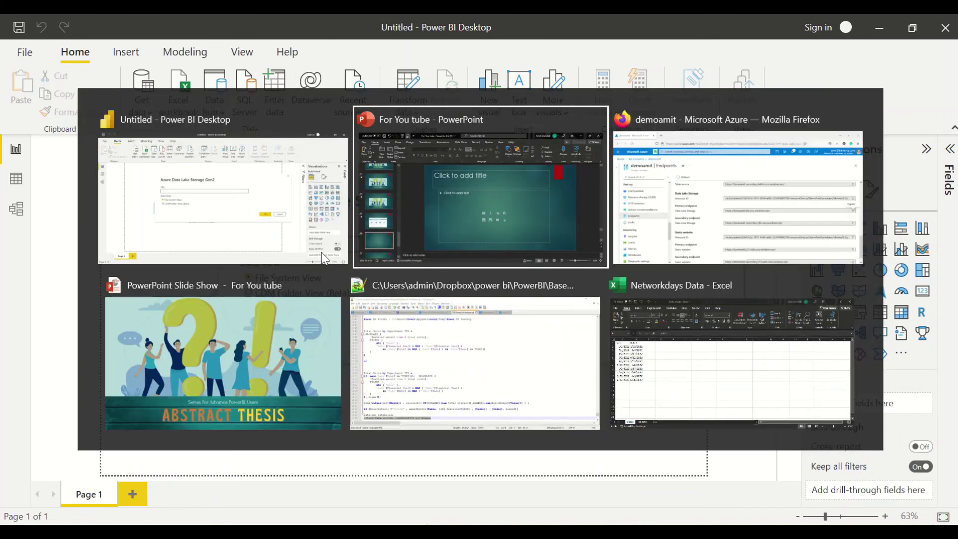
key("alt+Tab")
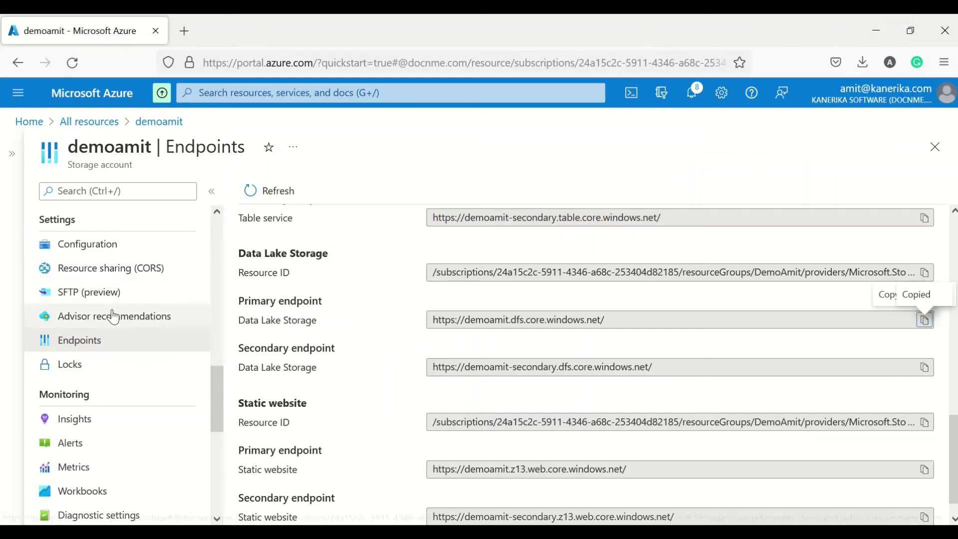
scroll(114, 299, "up", 10)
scroll(115, 299, "up", 3)
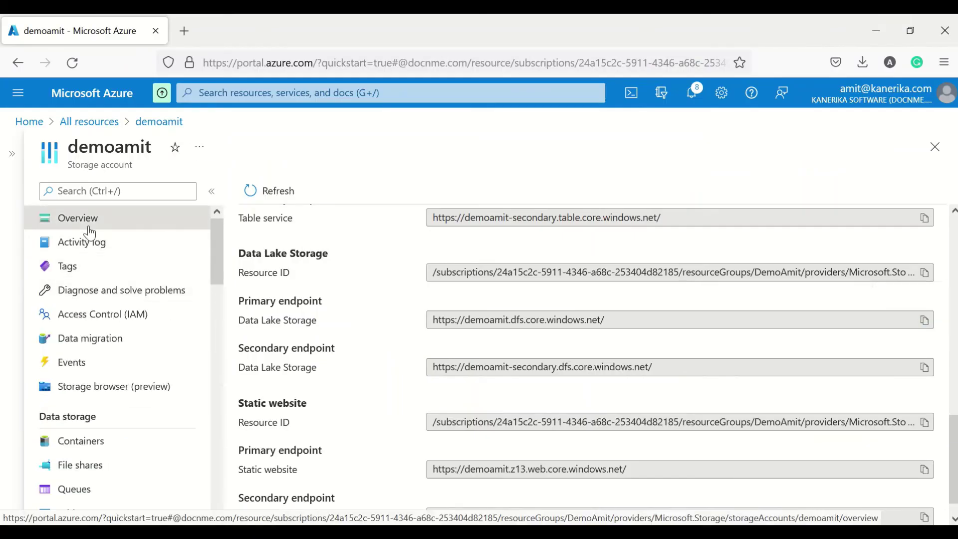
left_click(57, 224)
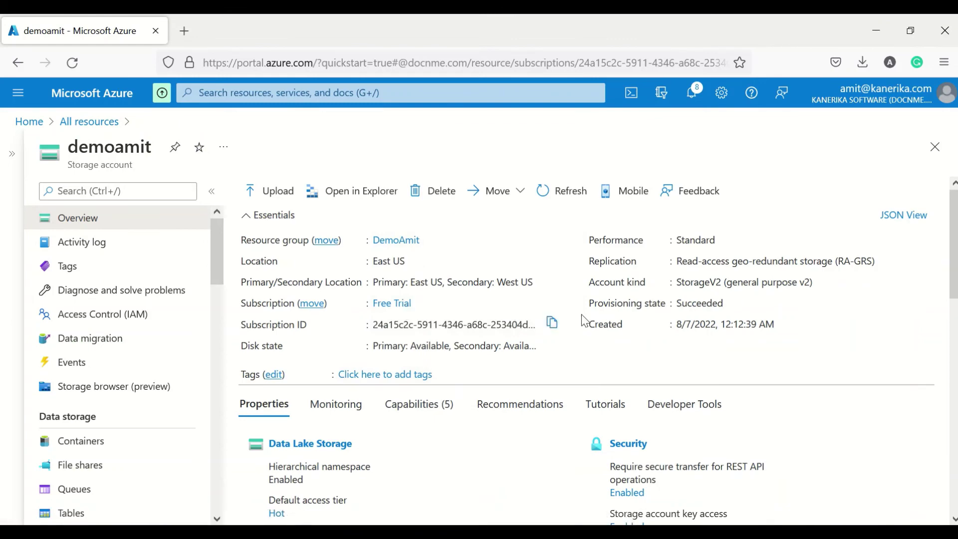
scroll(507, 330, "down", 10)
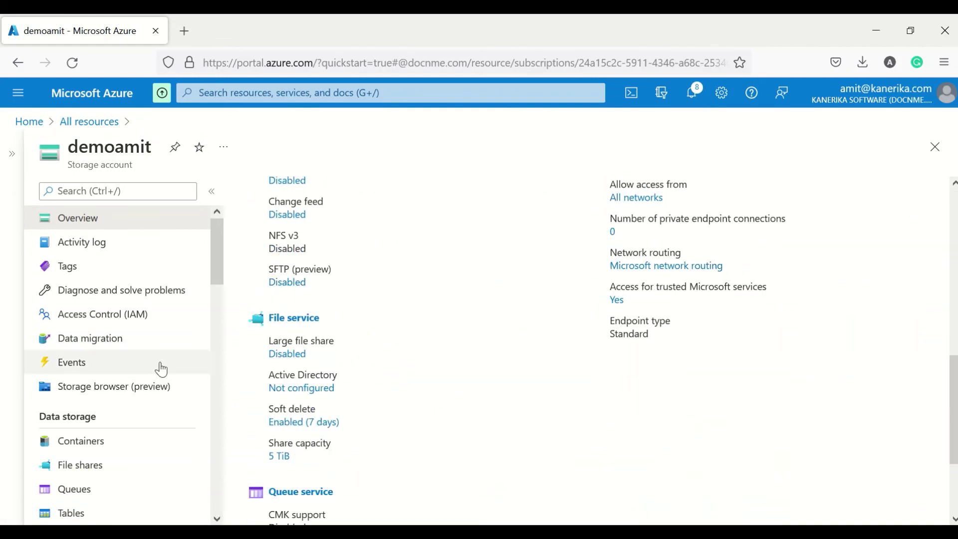
scroll(158, 364, "down", 3)
scroll(157, 364, "down", 9)
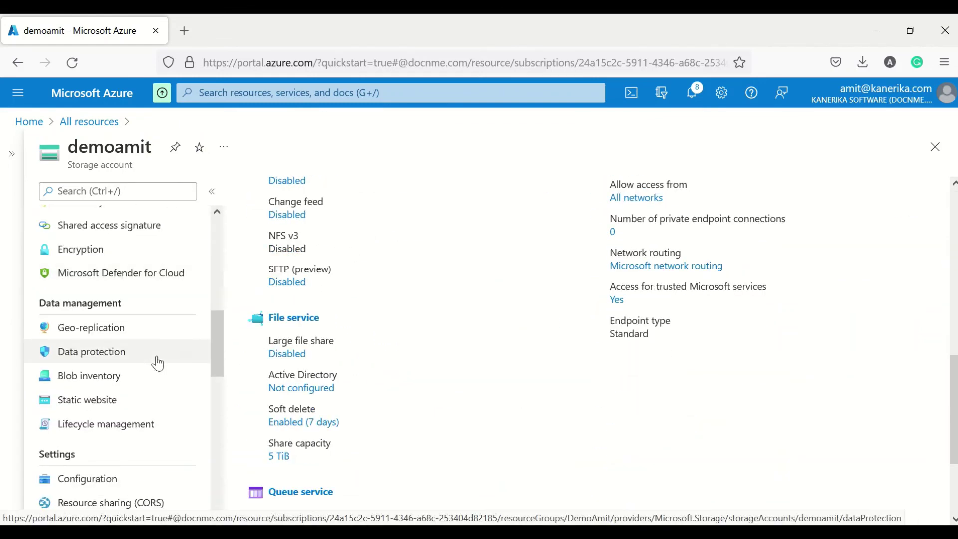
scroll(157, 364, "down", 2)
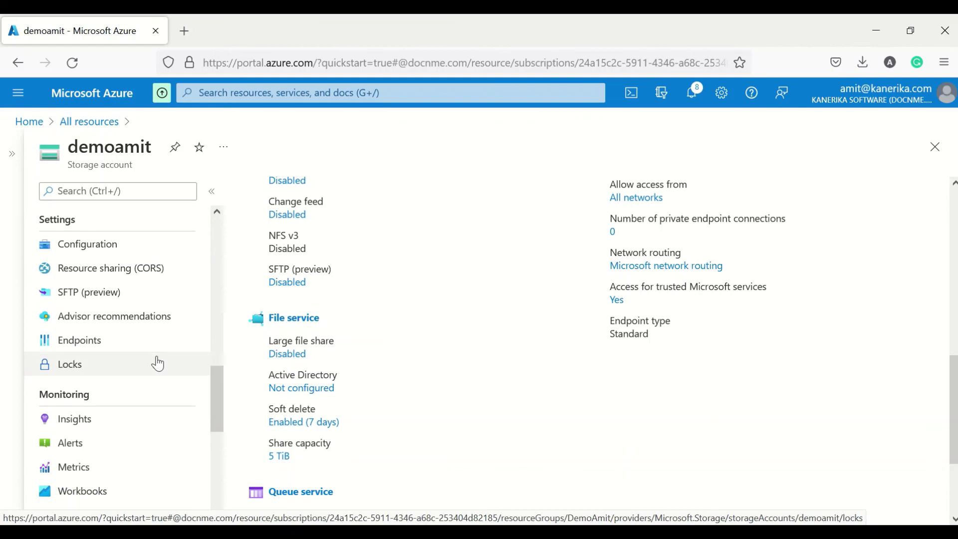
left_click(125, 350)
scroll(495, 291, "down", 9)
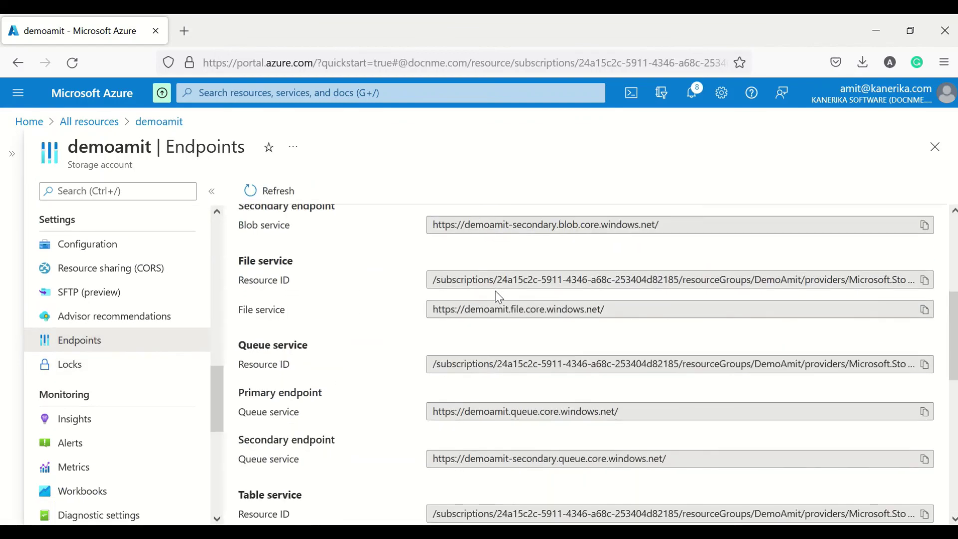
scroll(496, 291, "down", 3)
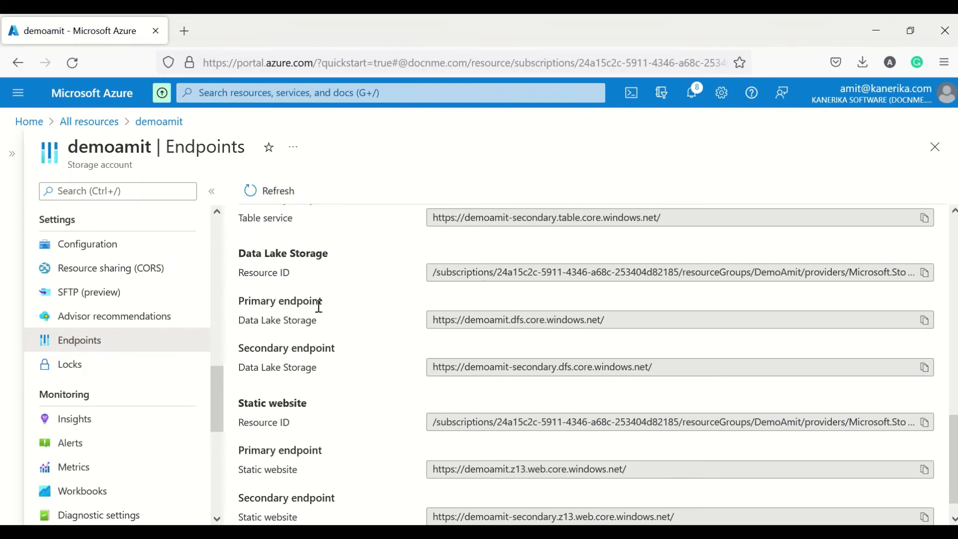
left_click(924, 320)
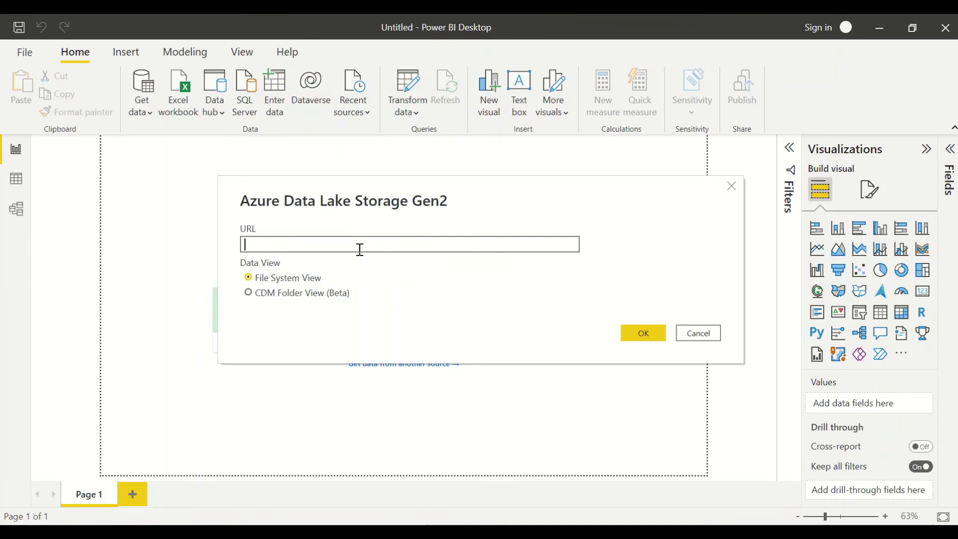
- Enter the demoamit endpoint as the Gen2 URL and switch authentication to Account key
key("ctrl+v")
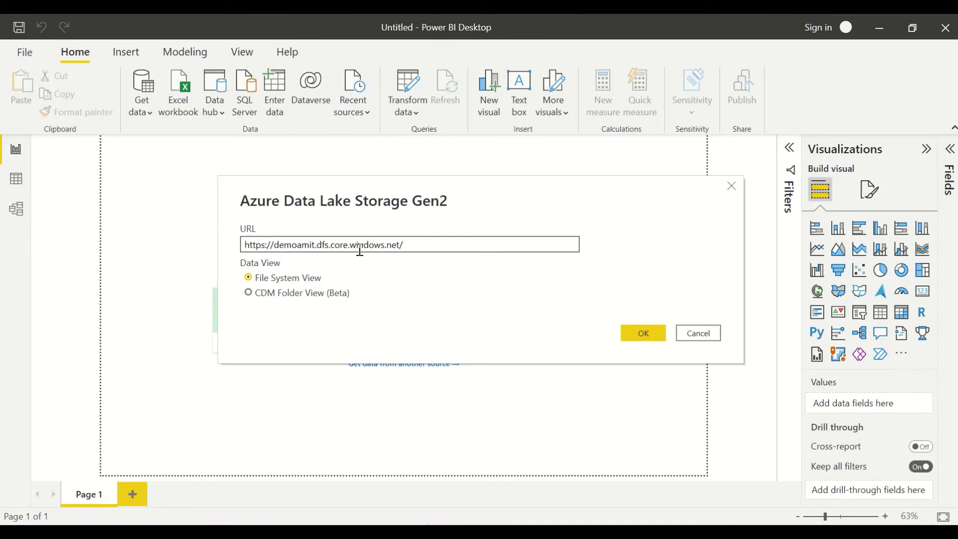
left_click(642, 333)
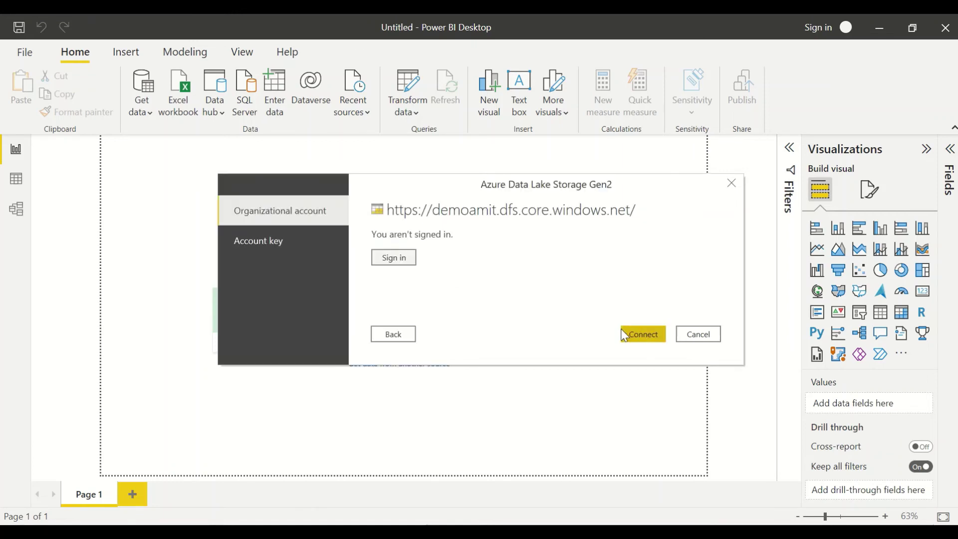
left_click(278, 249)
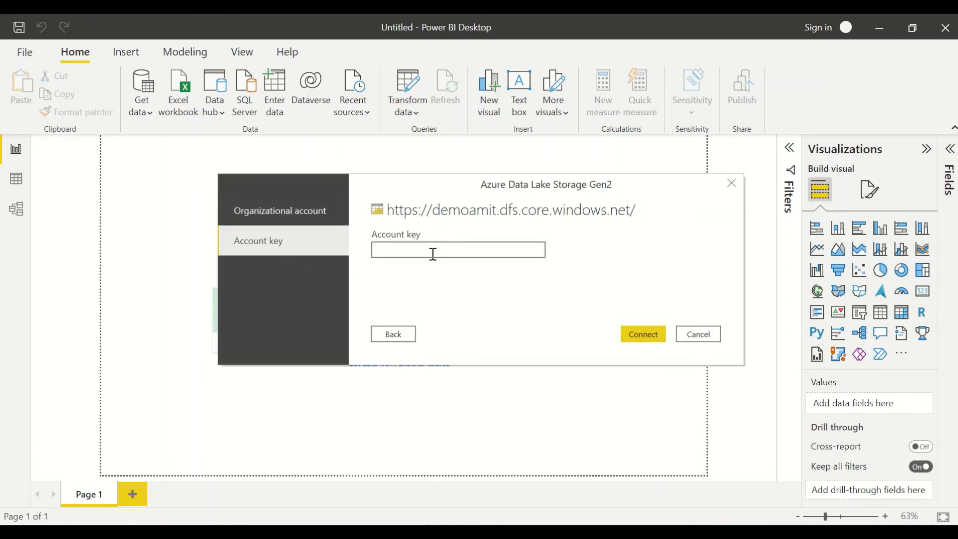
key("alt+Tab")
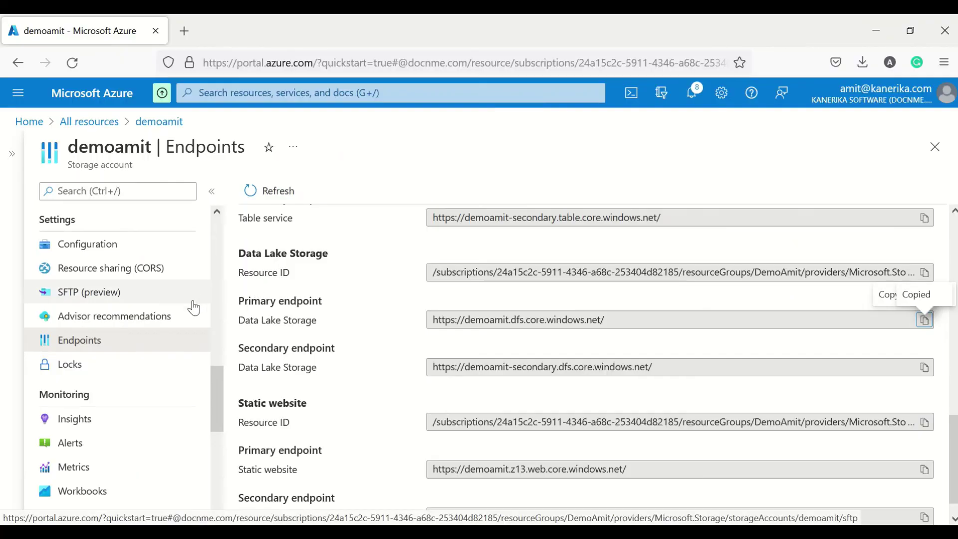
- Reveal and copy the key1 value from demoamit's Access keys page
scroll(193, 307, "up", 8)
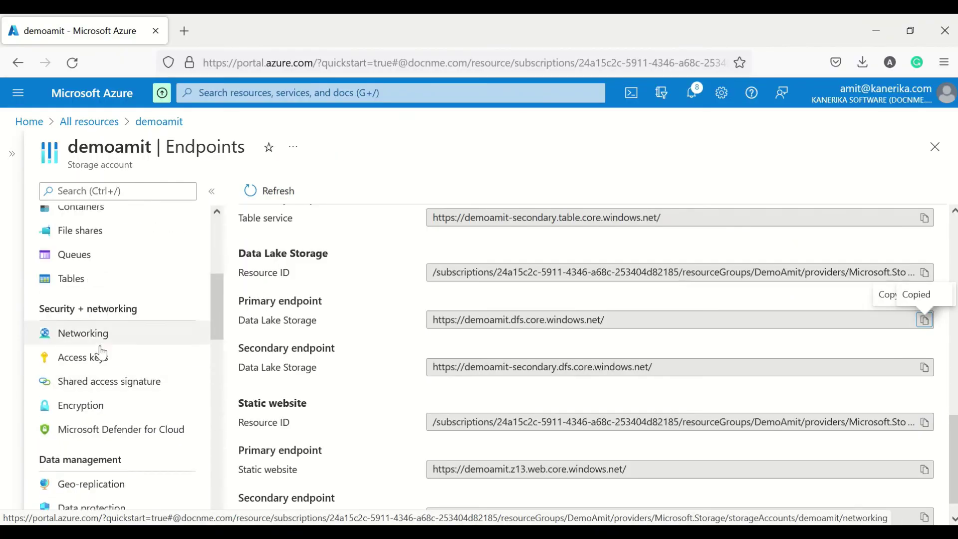
left_click(97, 369)
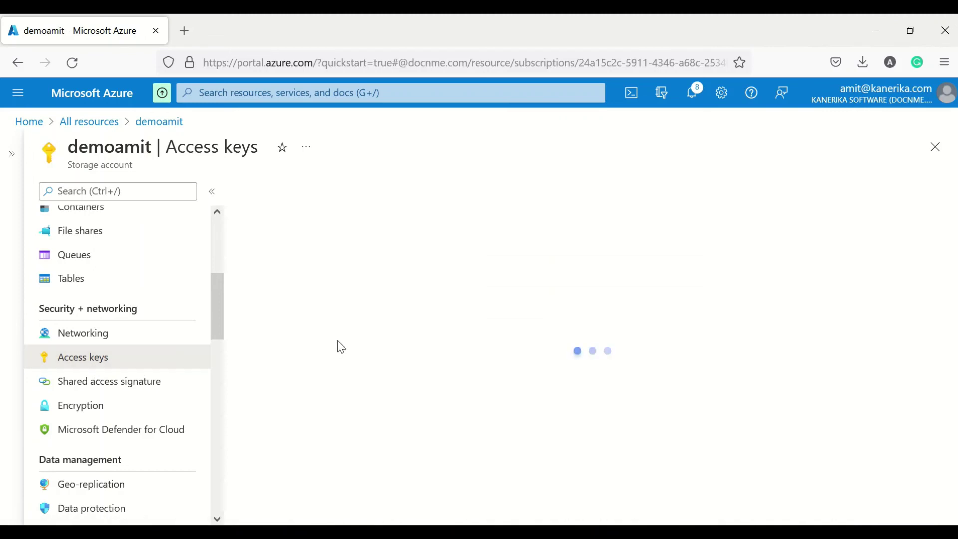
scroll(427, 364, "down", 3)
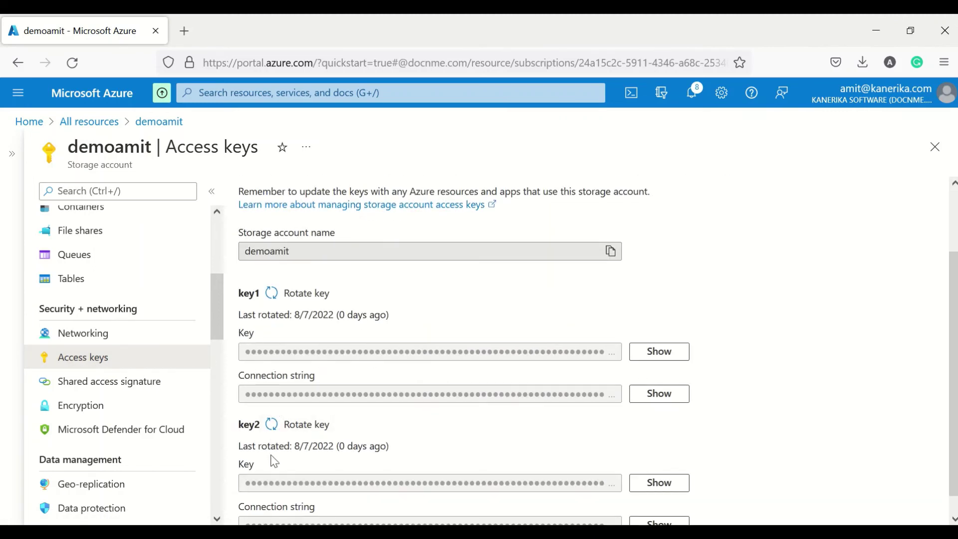
left_click(663, 365)
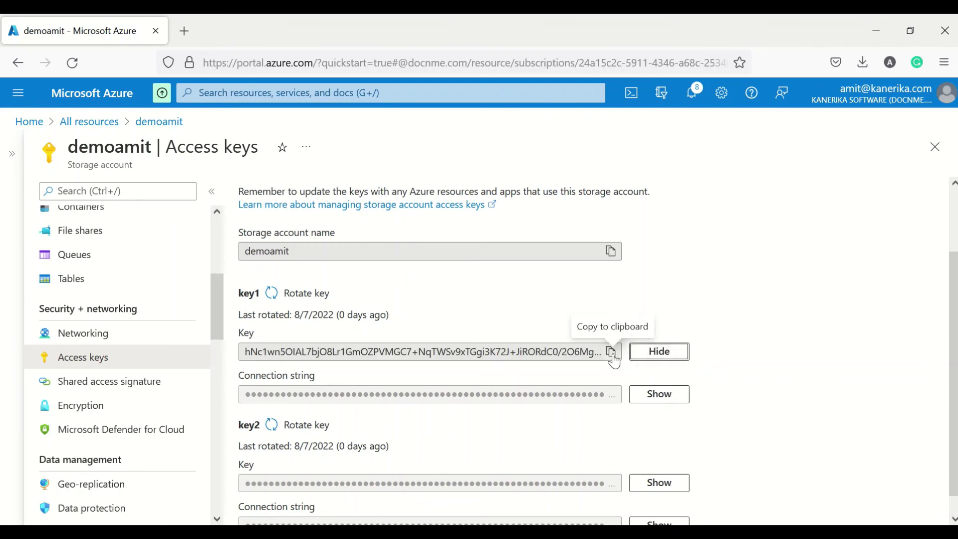
left_click(658, 365)
- Connect with the copied account key and open customer, geography, order and sales in Power Query
key("alt+Tab")
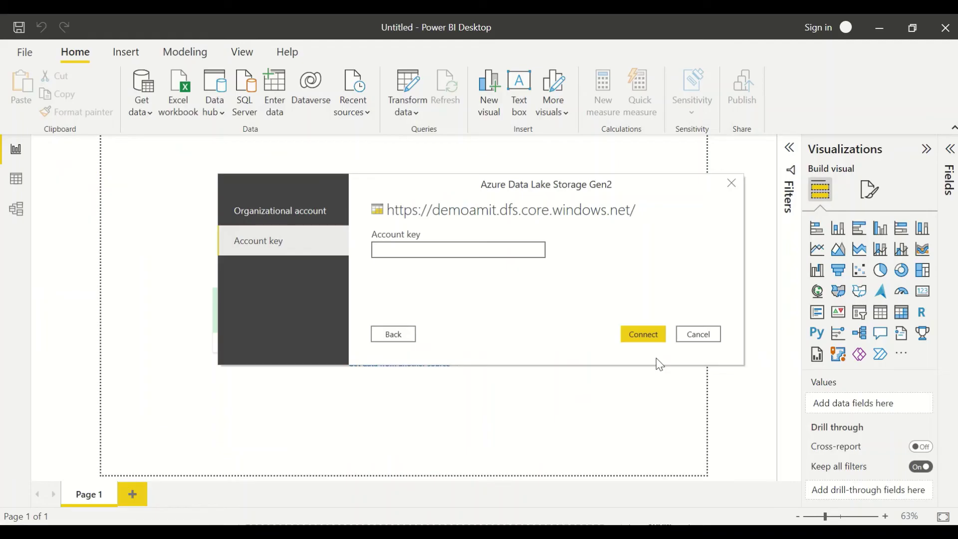
left_click(421, 250)
key("ctrl+v")
left_click(636, 336)
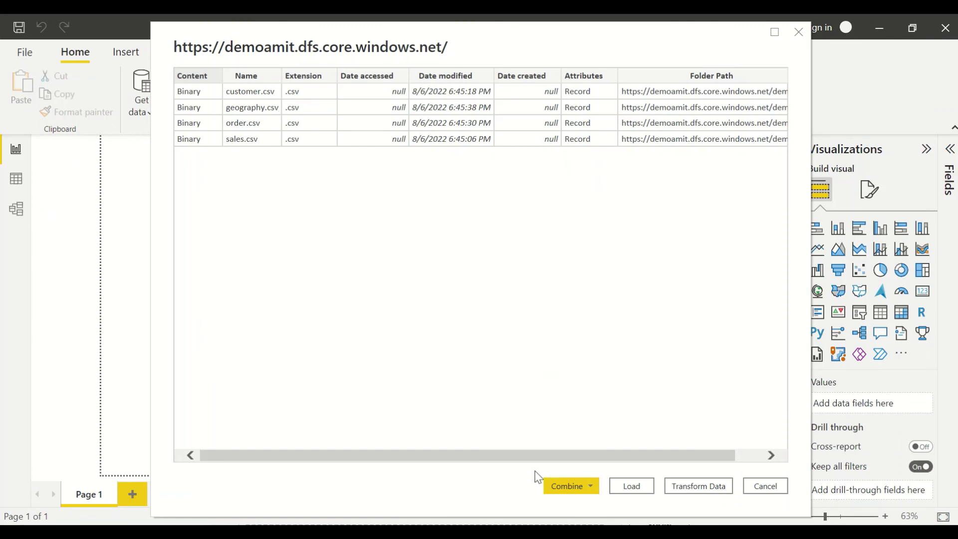
left_click_drag(537, 457, 631, 455)
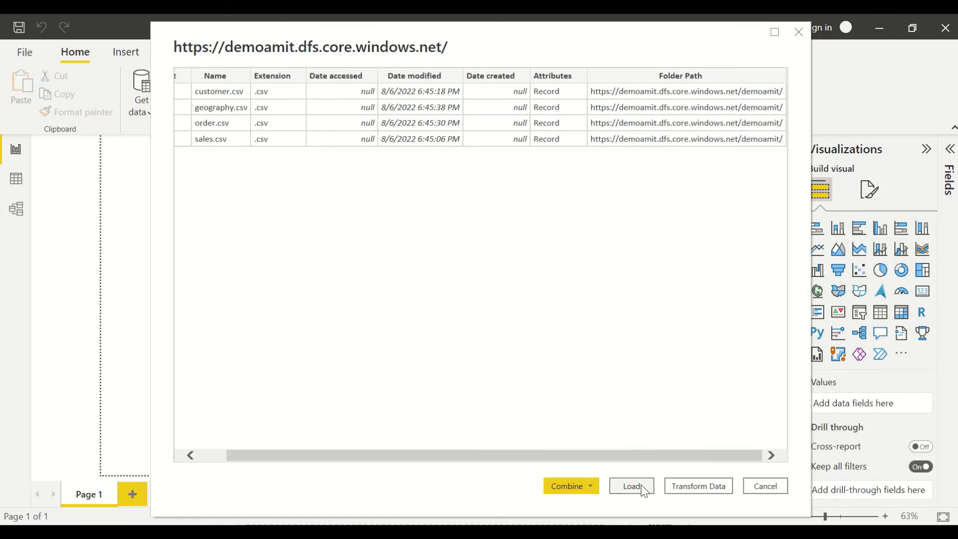
left_click(682, 486)
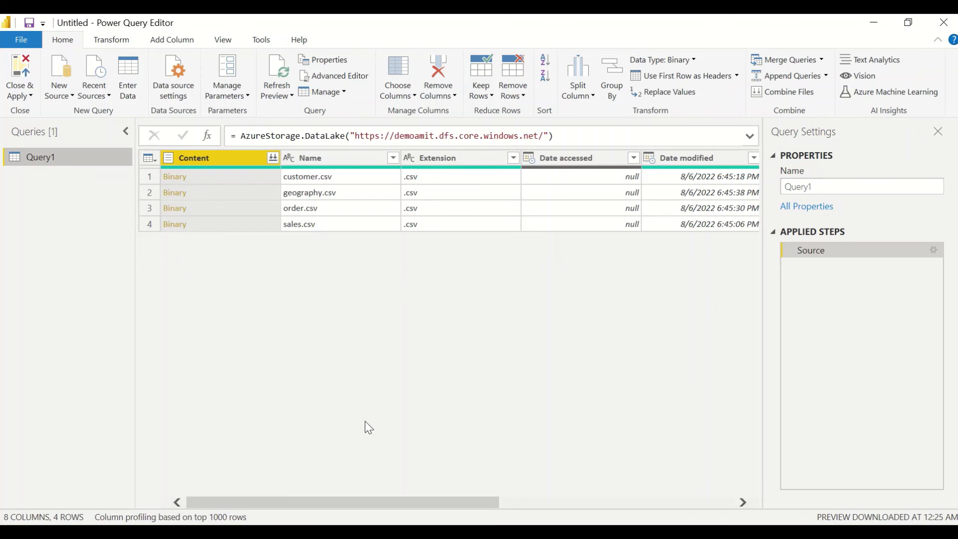
- Adjust the file list view and inspect the sales.csv entry in row 4
left_click_drag(360, 503, 582, 494)
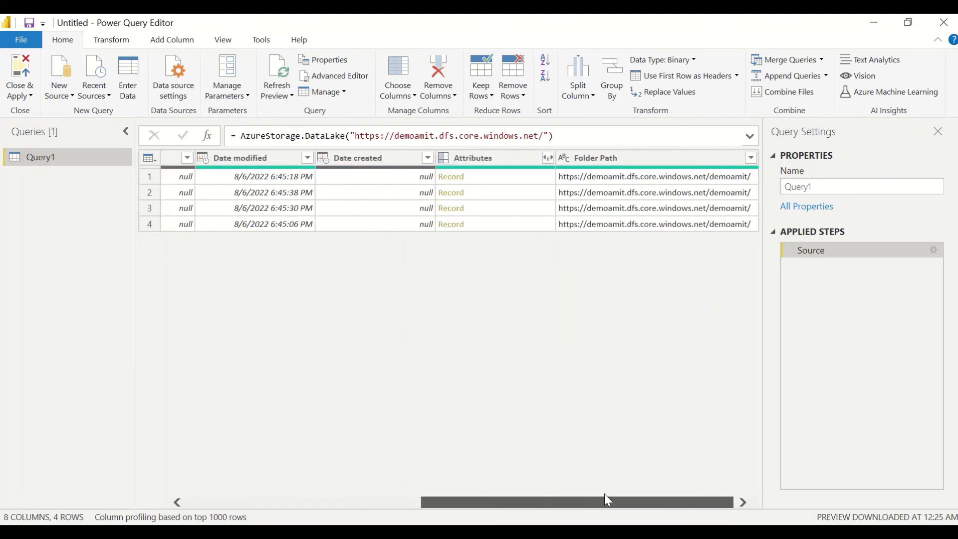
left_click_drag(604, 494, 302, 495)
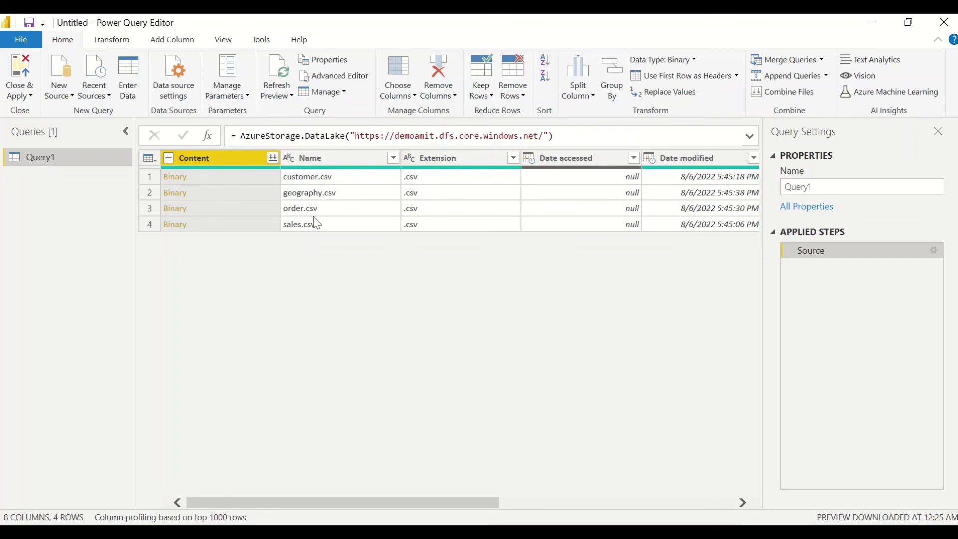
left_click(300, 229)
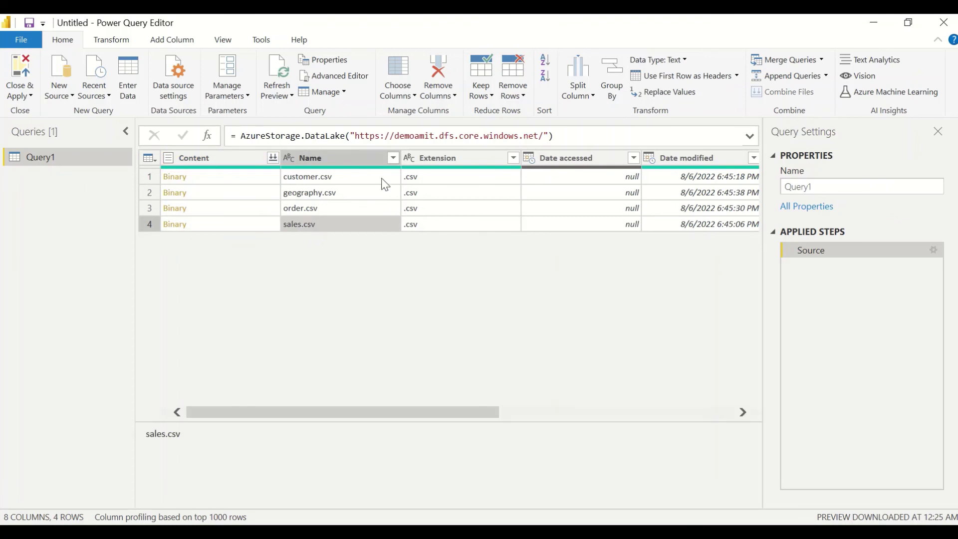
- Filter the Name column to sales.csv only and bring up its Combine Files settings
left_click(393, 158)
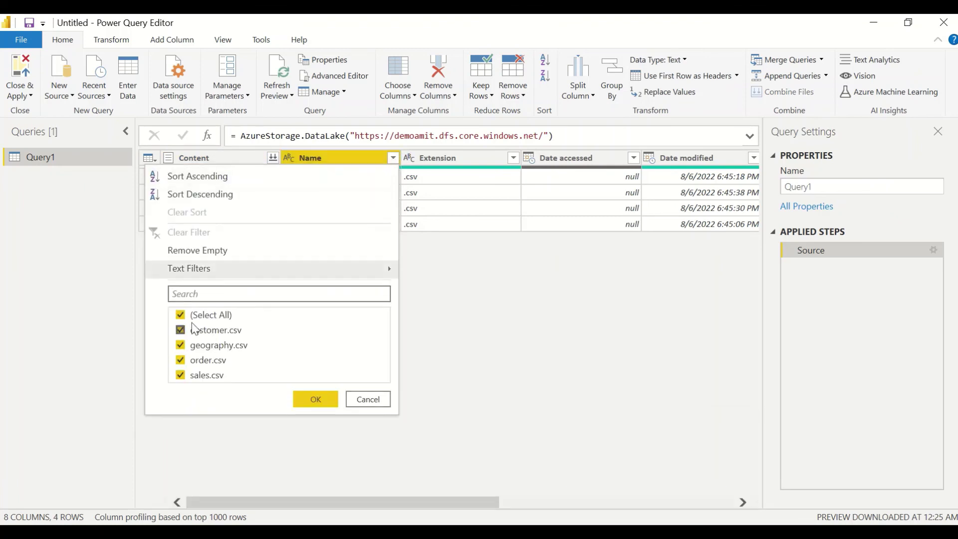
left_click(180, 315)
left_click(181, 375)
left_click(315, 400)
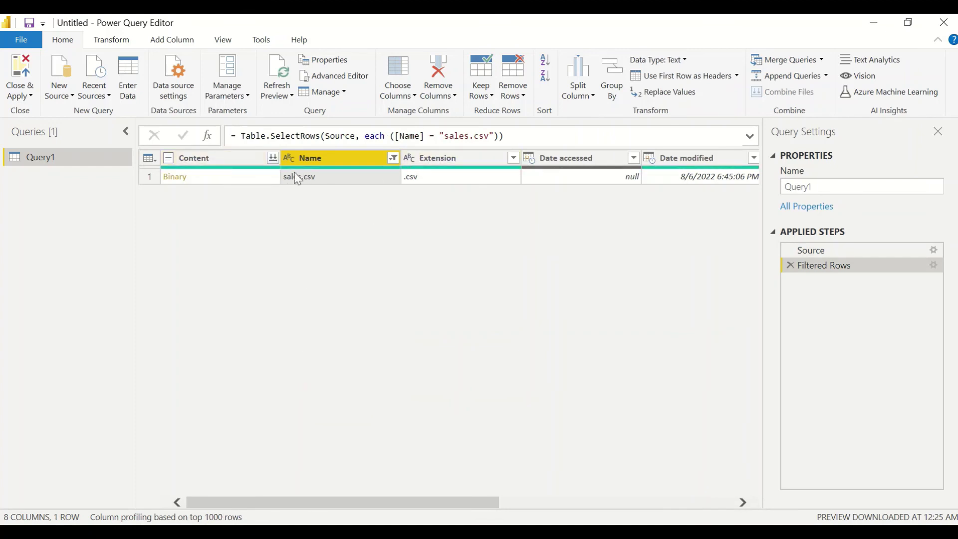
left_click(277, 160)
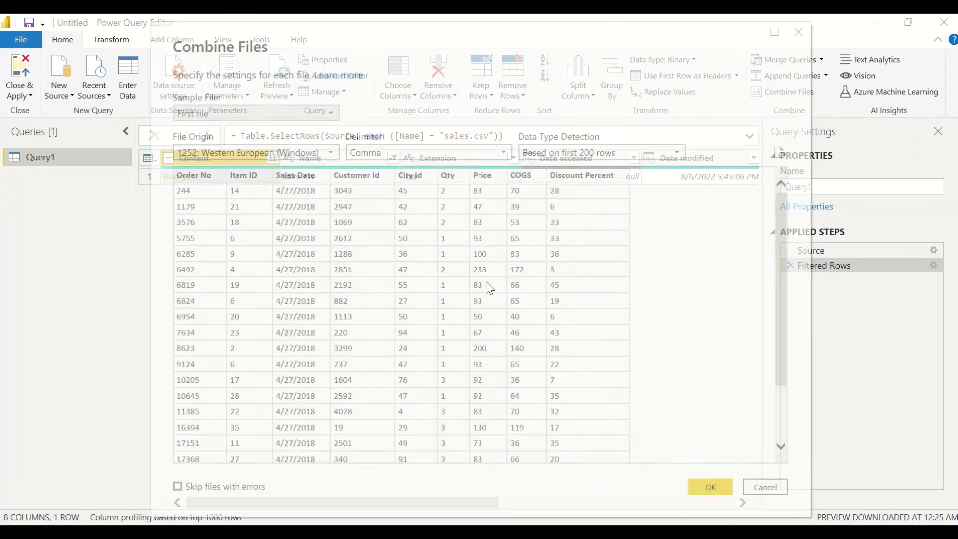
- Accept the Combine Files settings, review the sales rows, and Close & Apply Query1
scroll(584, 330, "down", 2)
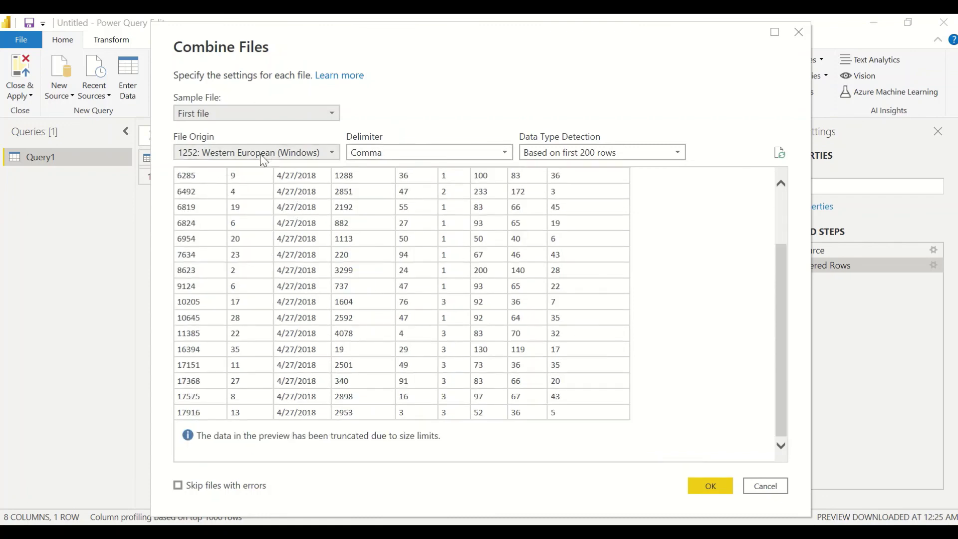
left_click(723, 484)
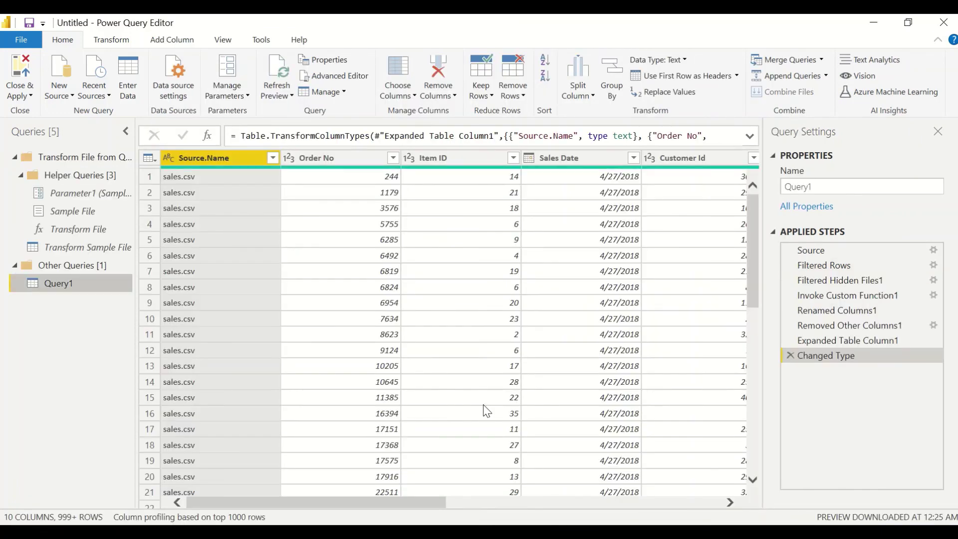
scroll(712, 276, "down", 10)
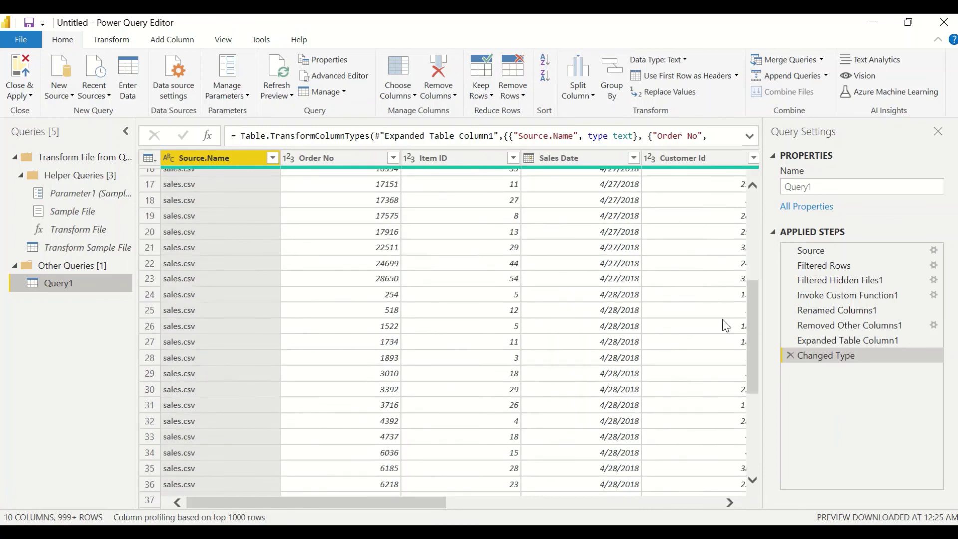
scroll(724, 336, "down", 3)
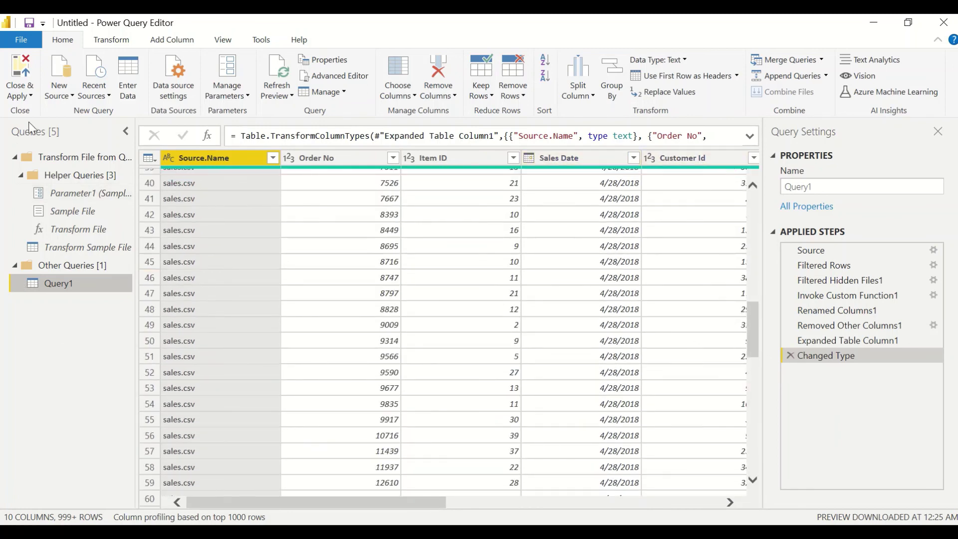
left_click(28, 97)
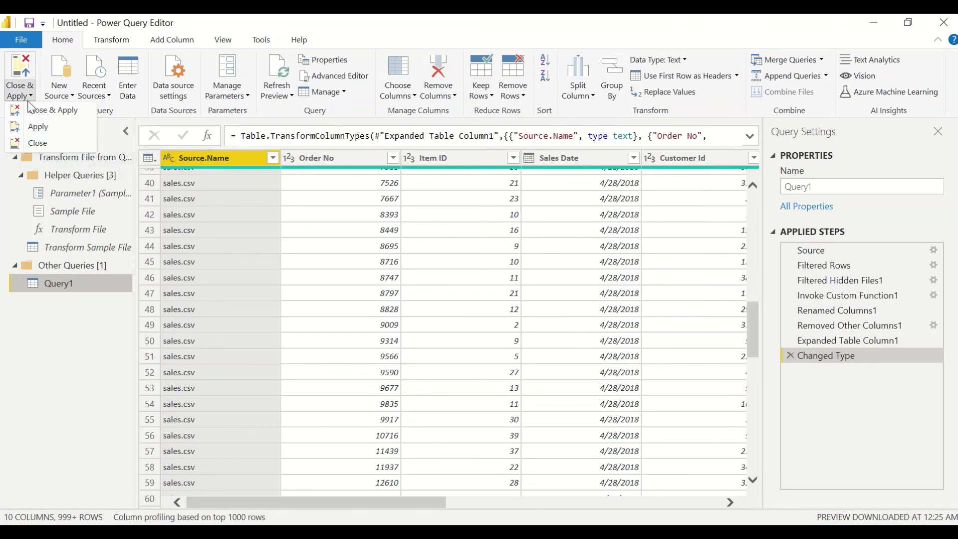
left_click(24, 110)
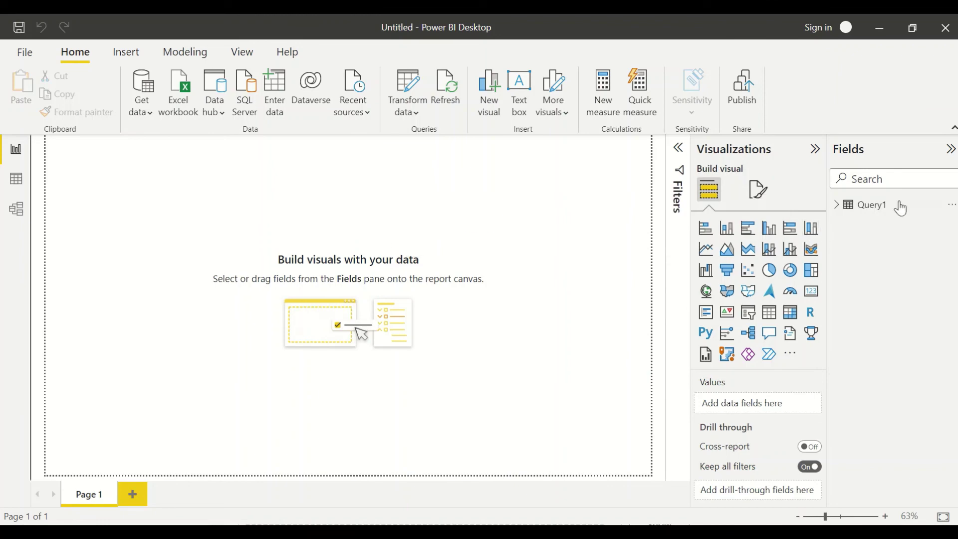
- Select Query1 in the Fields pane and display its 30,000 sales rows in Data view
left_click(865, 212)
left_click(16, 179)
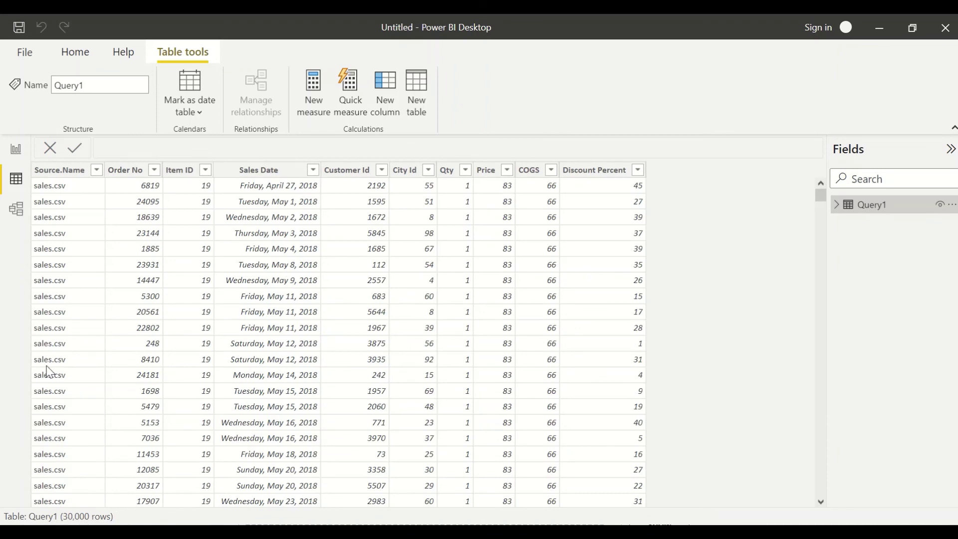
scroll(252, 246, "down", 10)
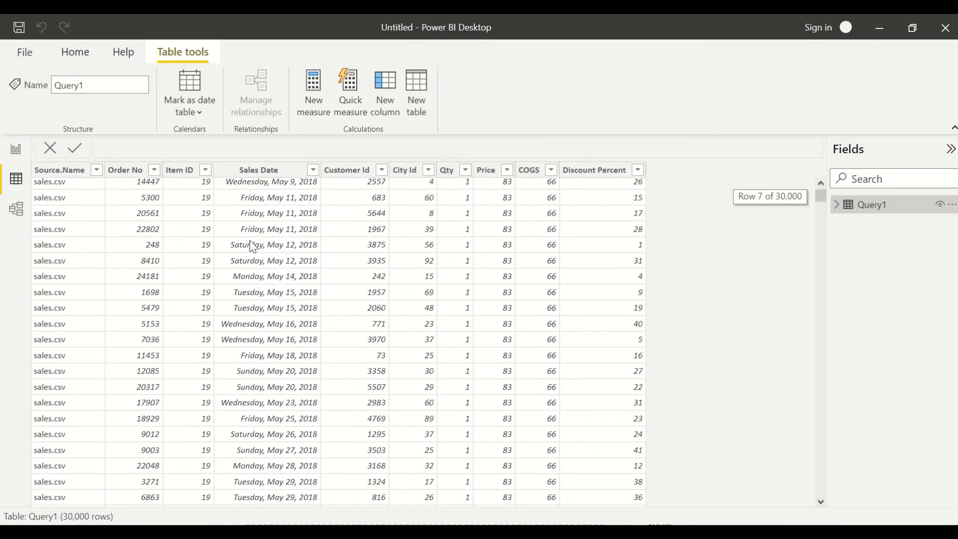
scroll(255, 247, "down", 15)
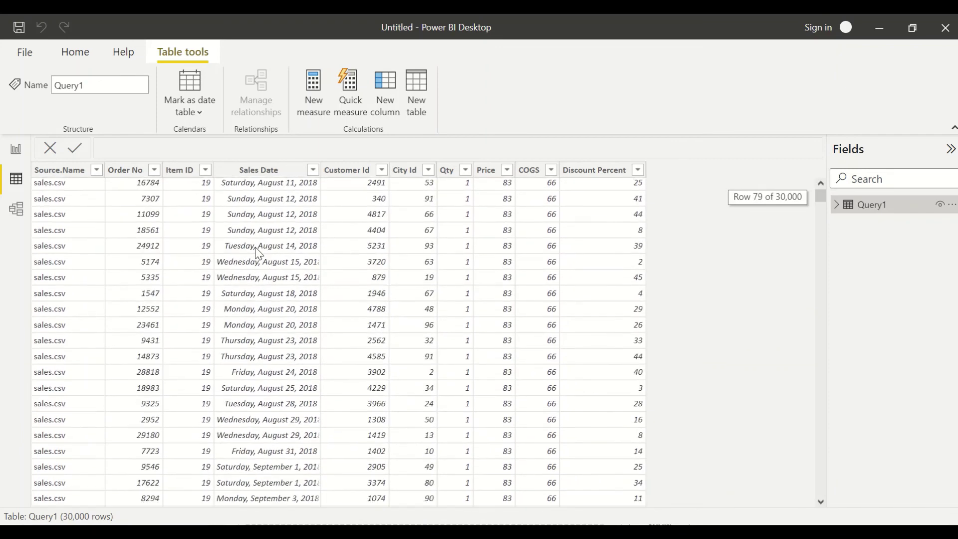